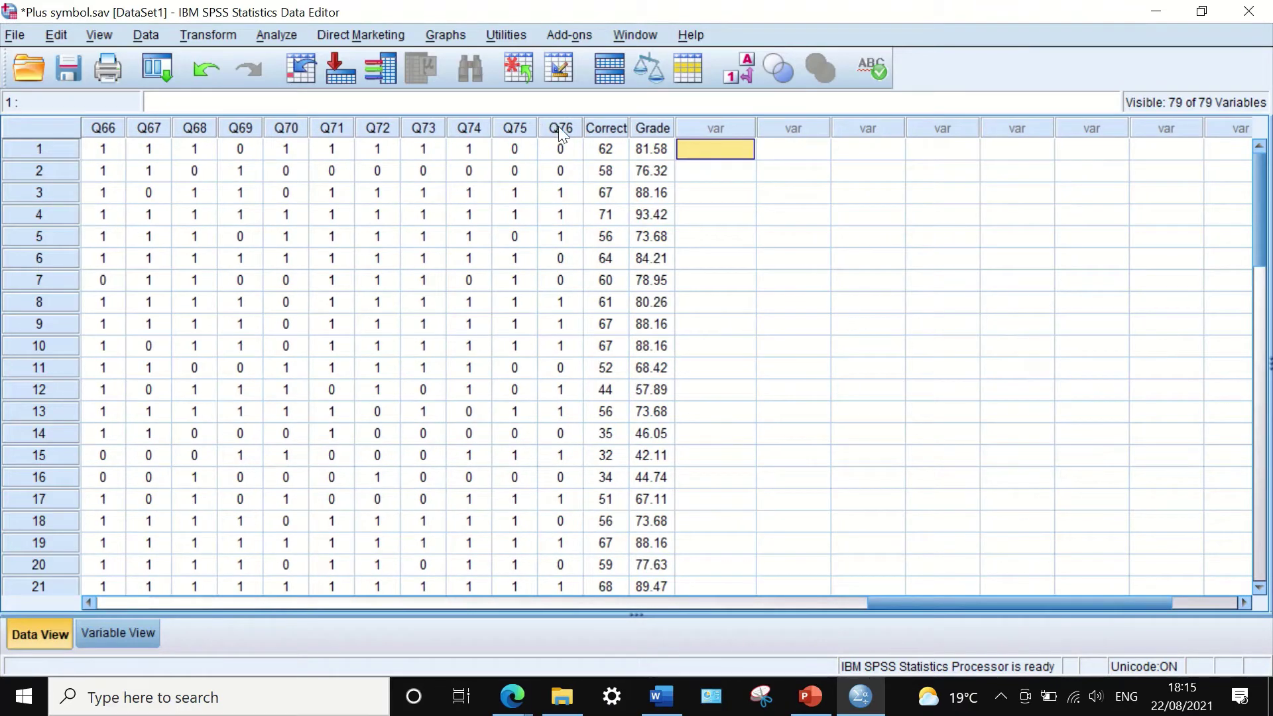
# - Examine the dataset's cases and its variables from moduleA through Q1 to Q76, Correct, Grade and the empty column beyond
pyautogui.moveTo(1038, 594); pyautogui.dragTo(266, 600)
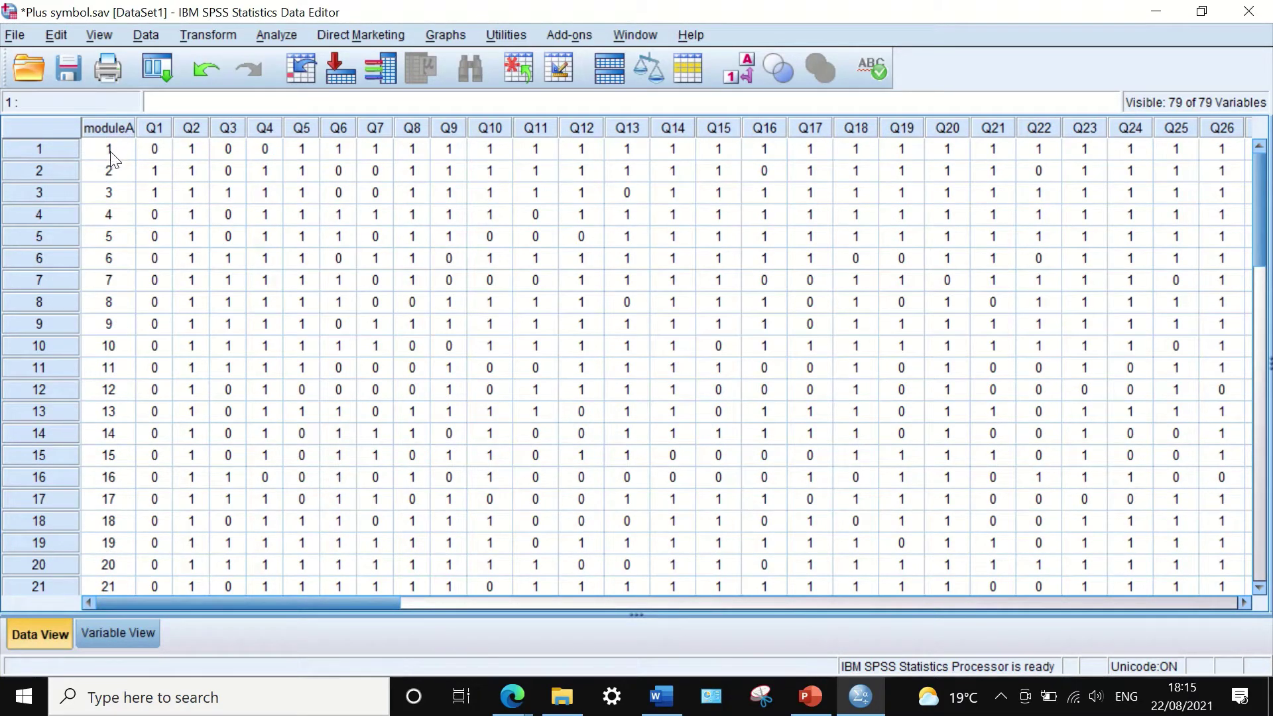
pyautogui.scroll(-8, 119, 531)
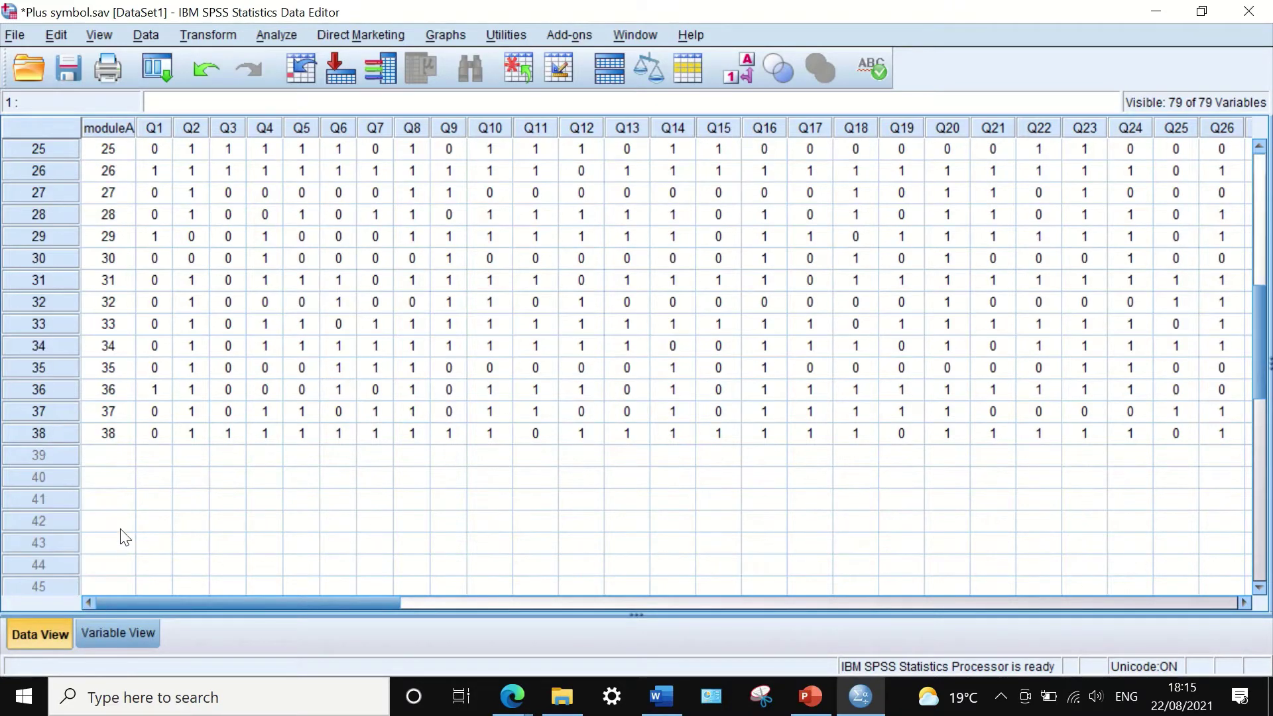
pyautogui.scroll(8, 125, 537)
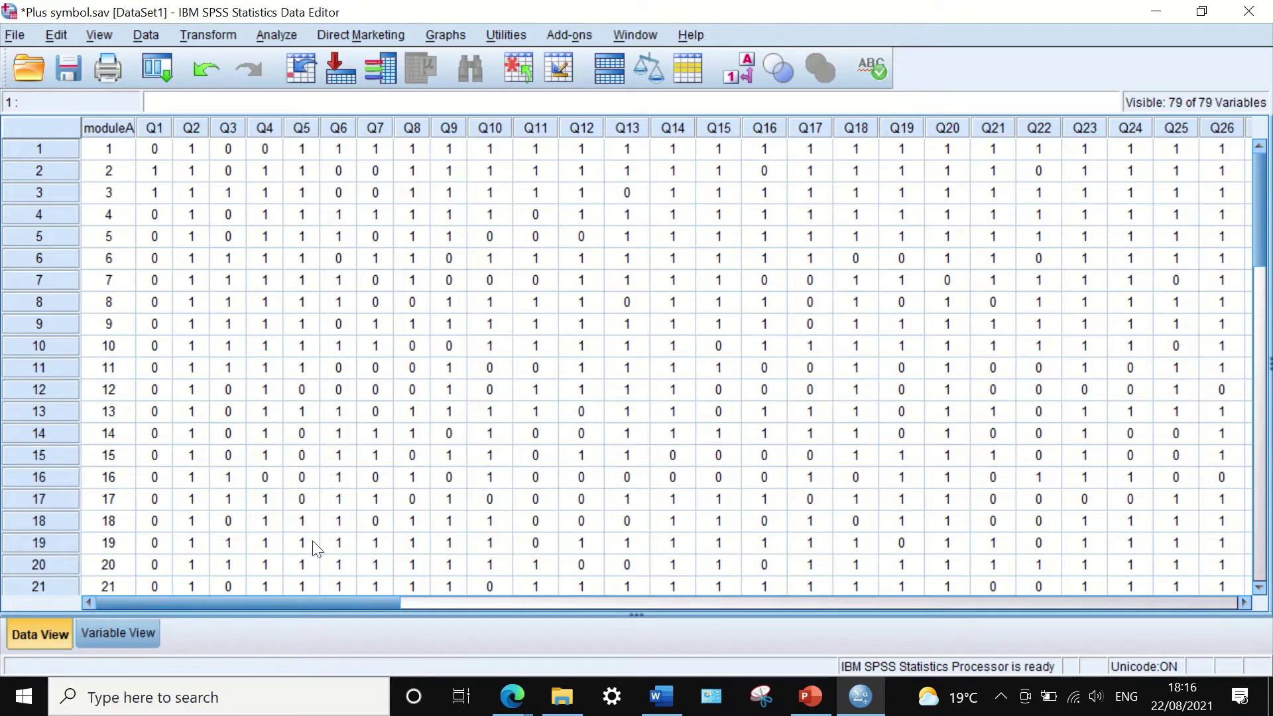
pyautogui.moveTo(349, 603); pyautogui.dragTo(178, 308)
pyautogui.moveTo(306, 602); pyautogui.dragTo(264, 224)
pyautogui.click(33, 149)
pyautogui.click(30, 171)
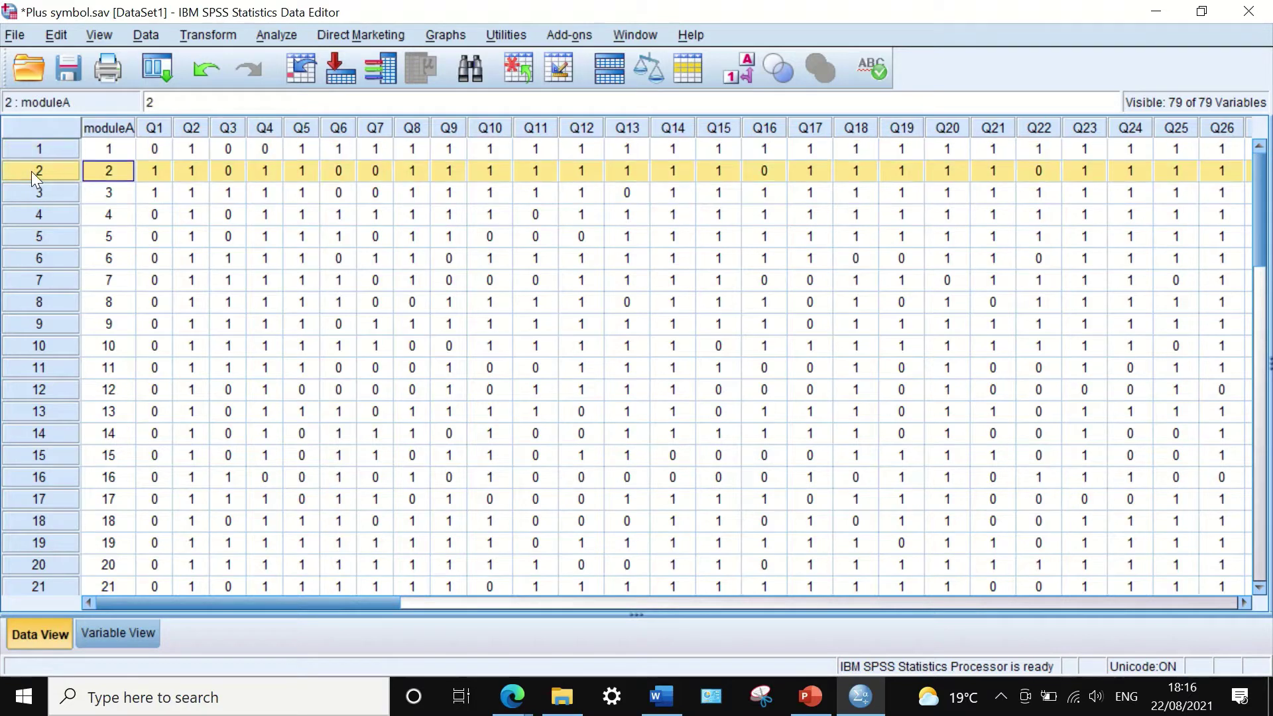
pyautogui.click(41, 141)
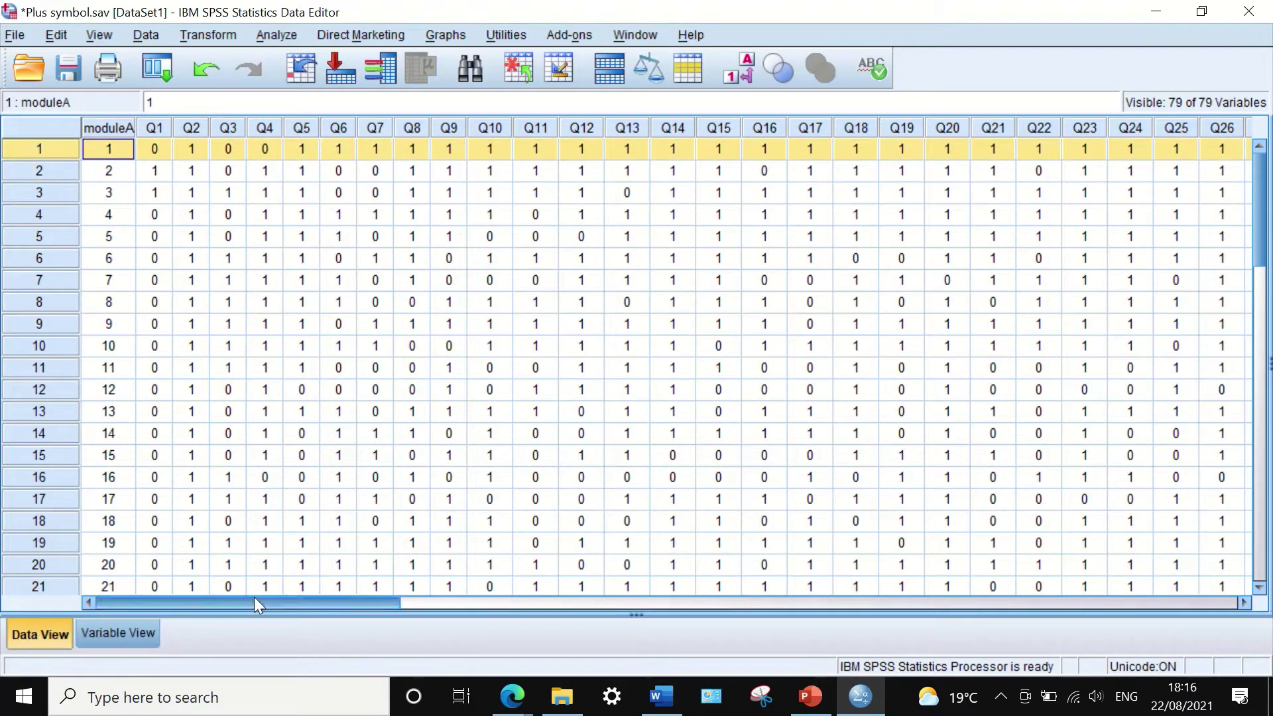
pyautogui.moveTo(254, 602); pyautogui.dragTo(244, 542)
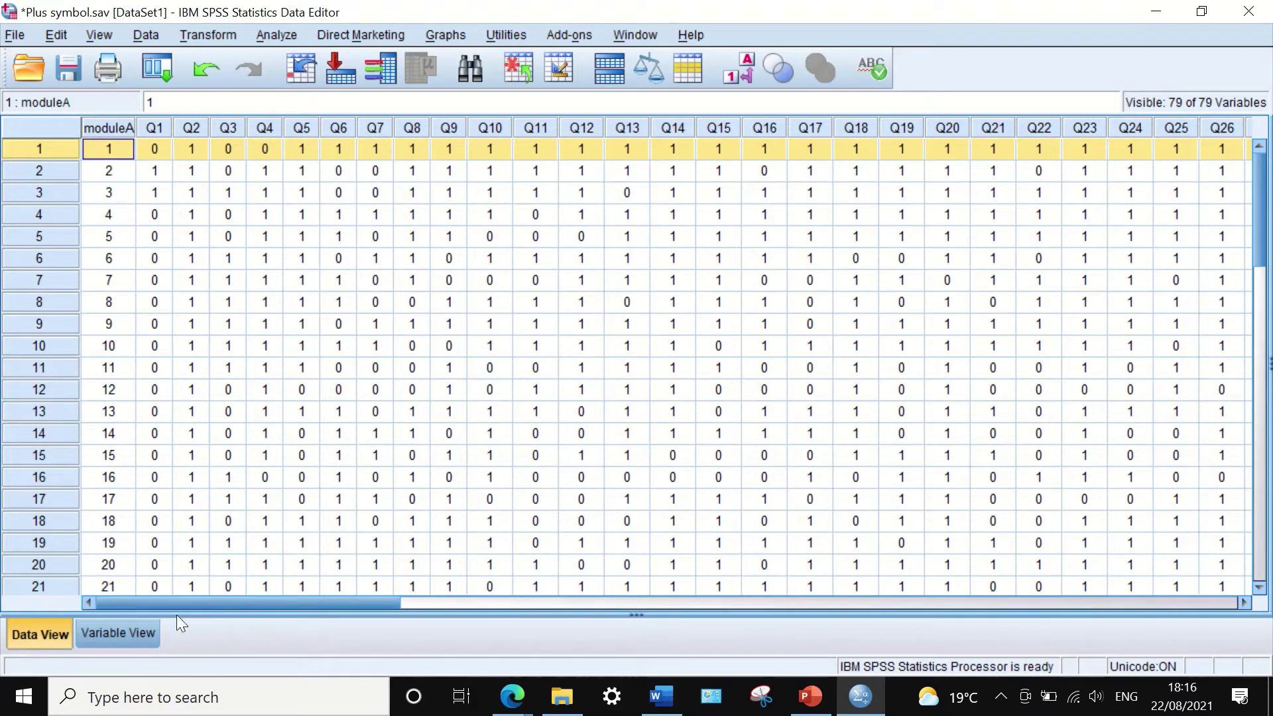
pyautogui.moveTo(177, 601); pyautogui.dragTo(857, 603)
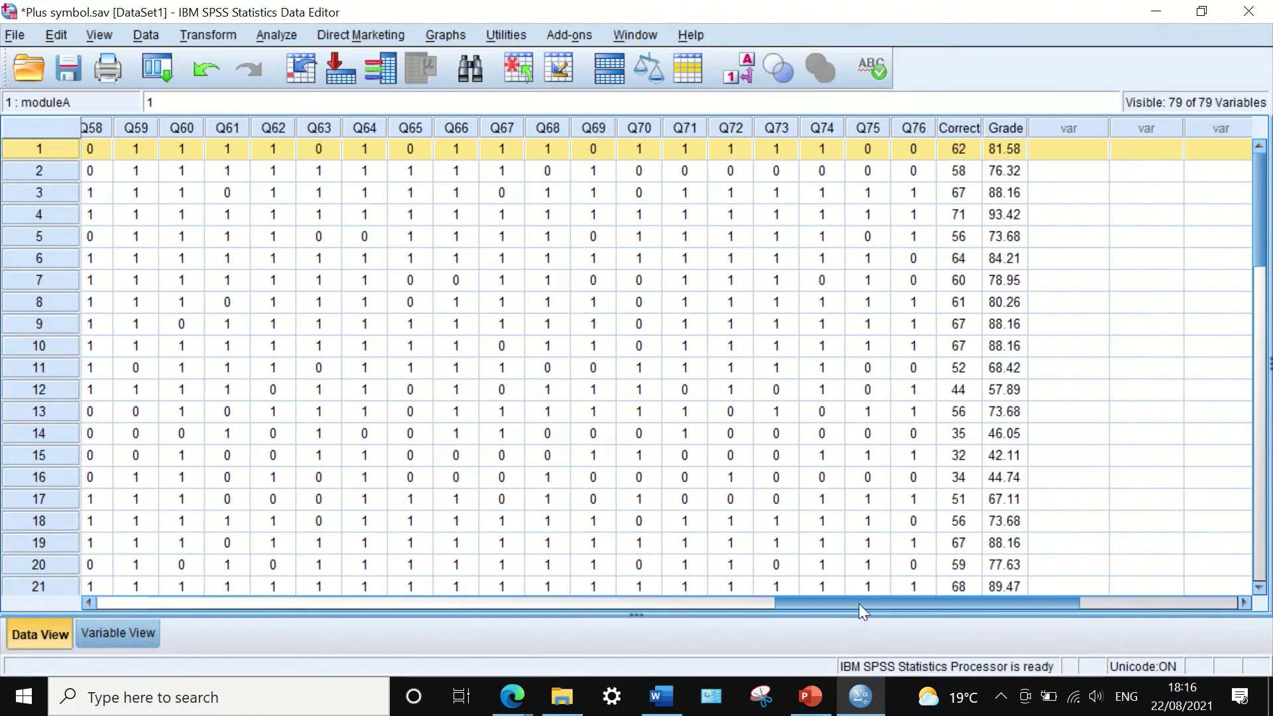
pyautogui.click(1073, 148)
pyautogui.click(1061, 119)
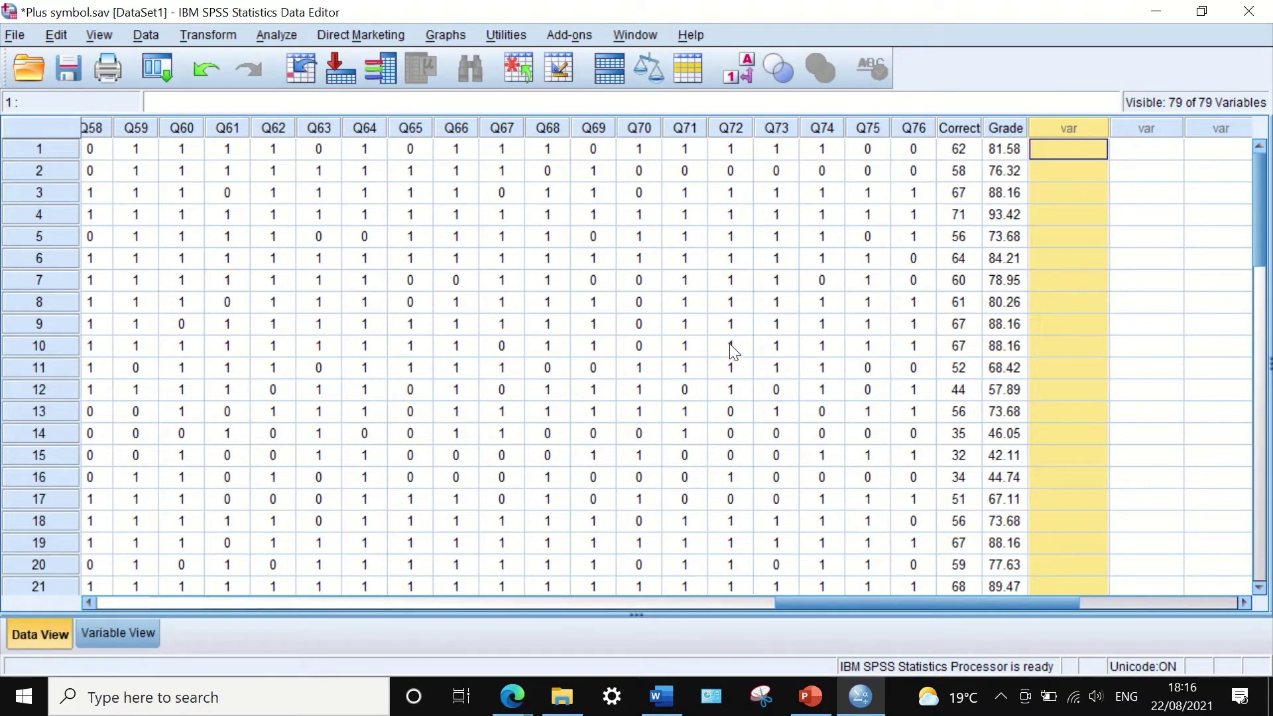
pyautogui.moveTo(956, 600); pyautogui.dragTo(265, 568)
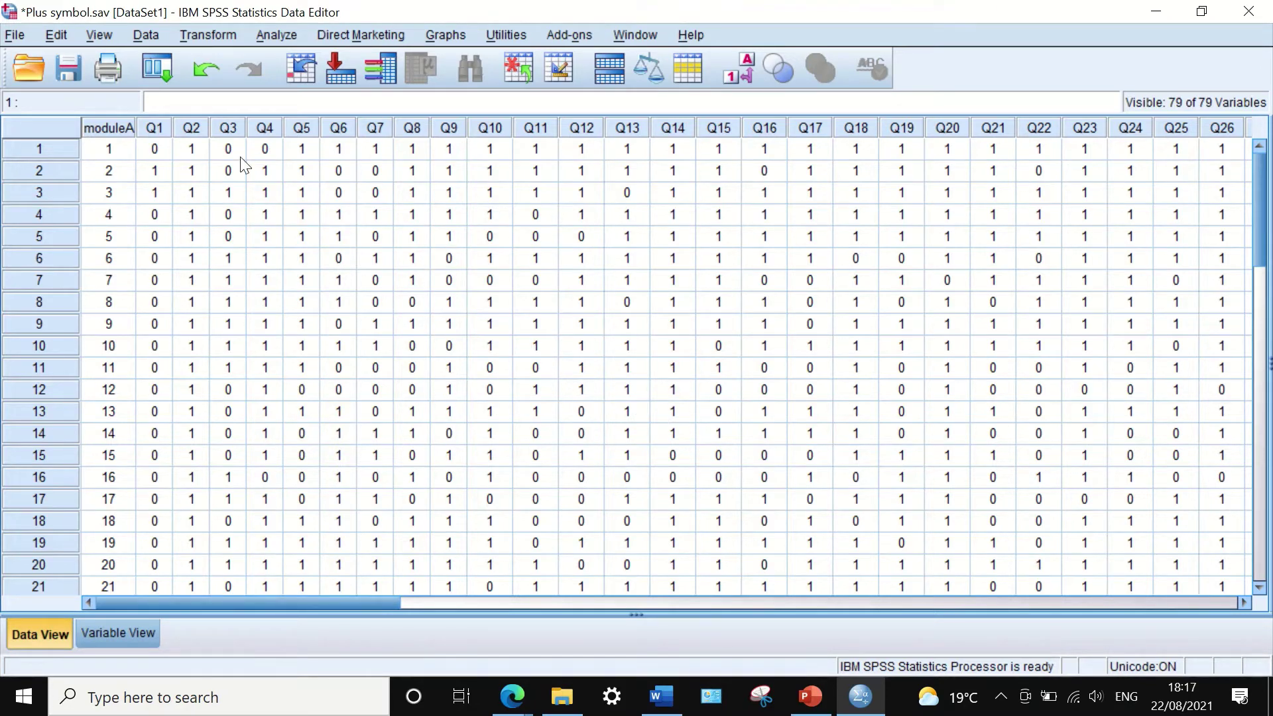
# - Start a blank Compute Variable definition with its earlier settings reset and name the target variable Sumvariables
pyautogui.click(204, 32)
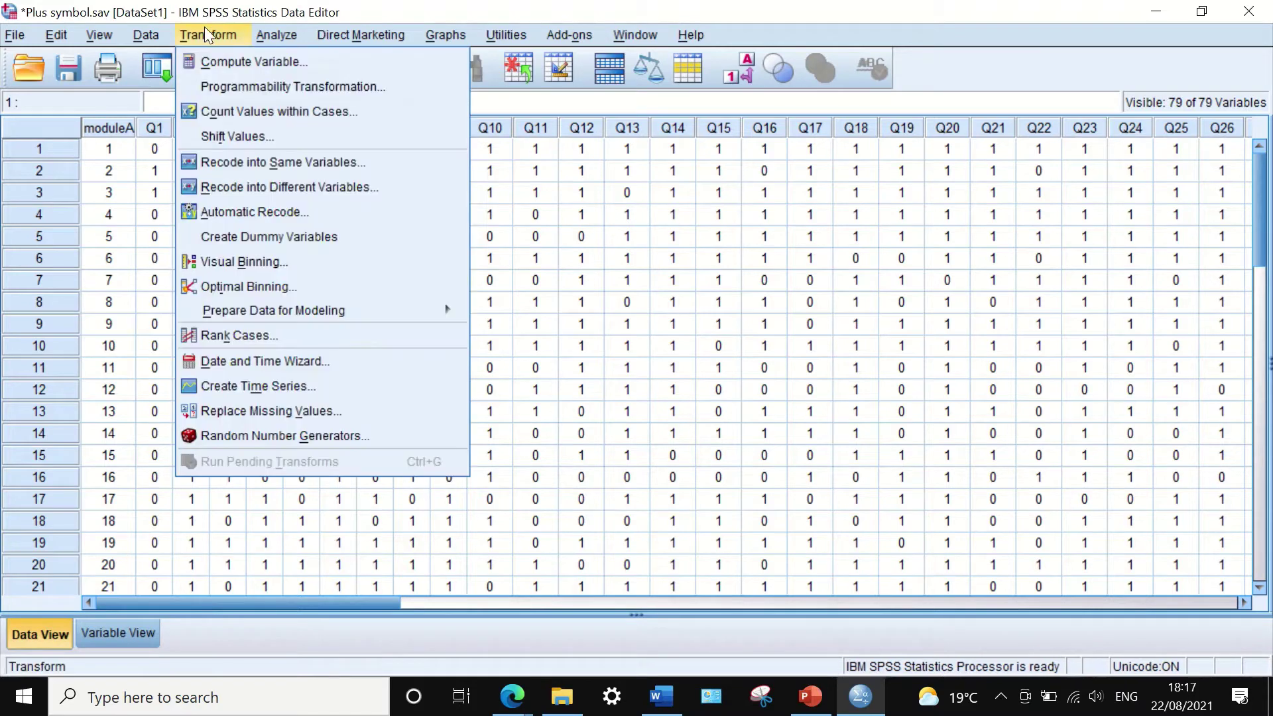
pyautogui.click(223, 62)
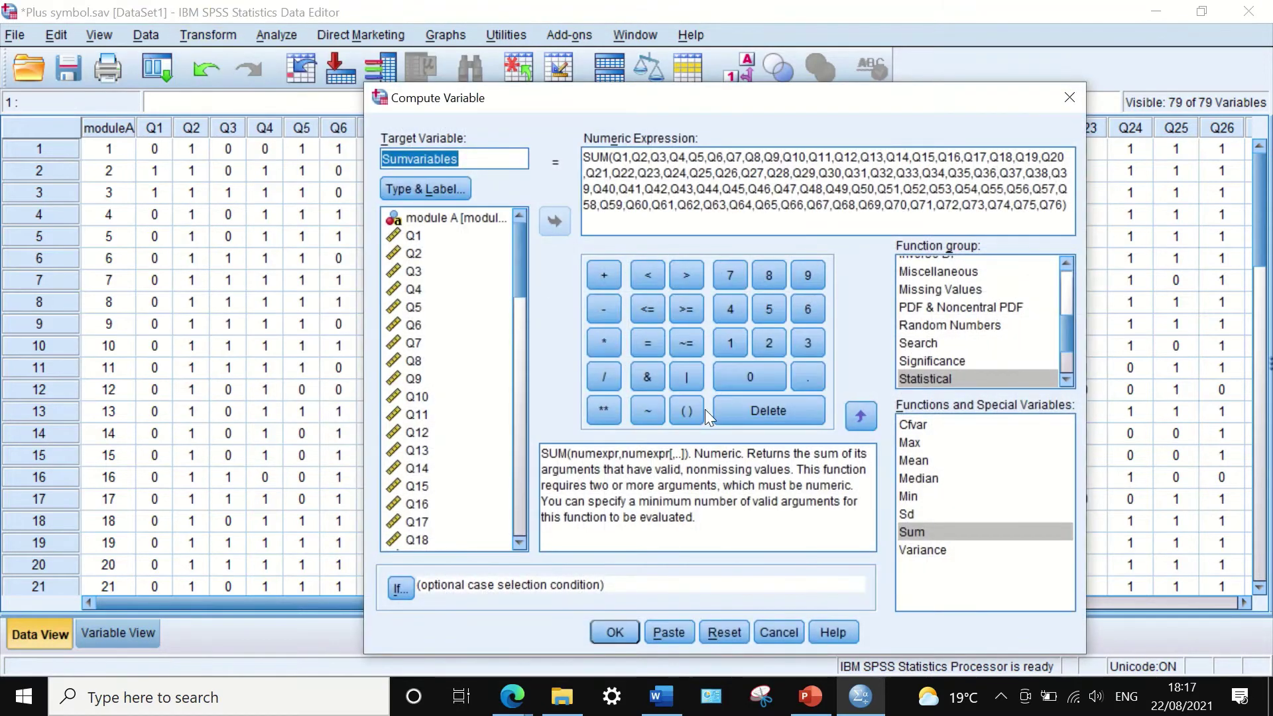
pyautogui.click(730, 629)
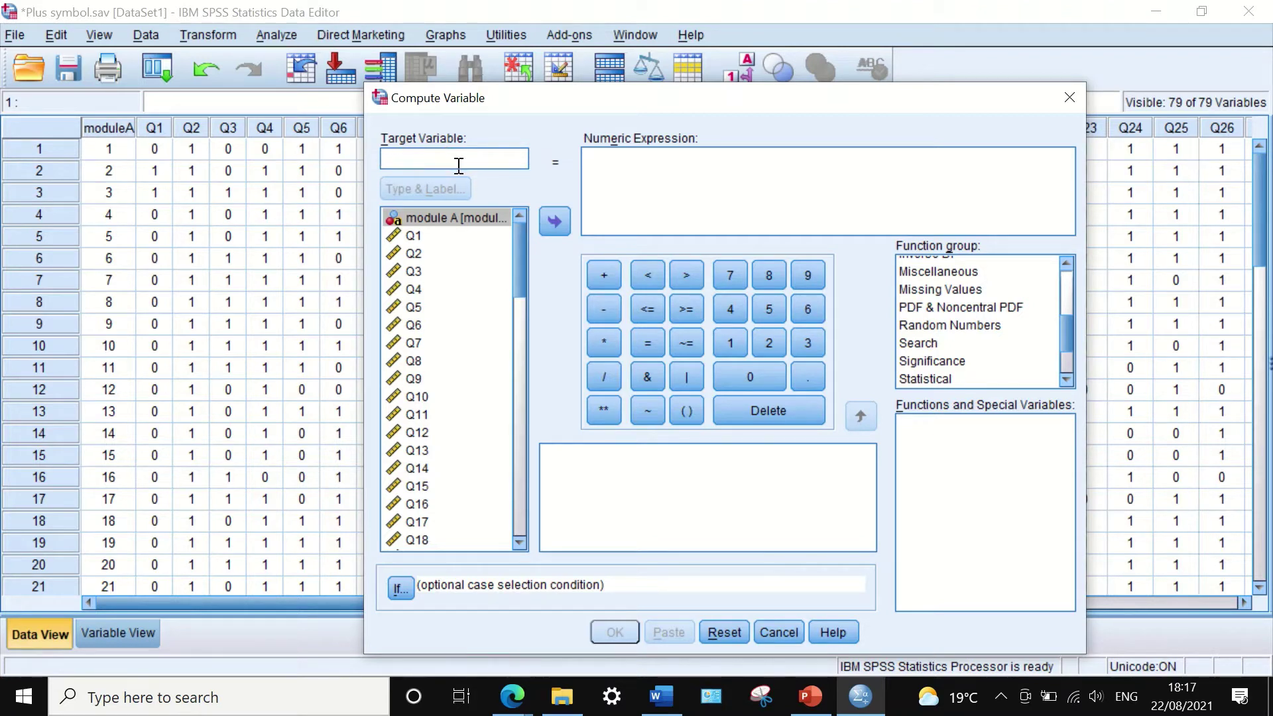
pyautogui.write('Sumvariables')
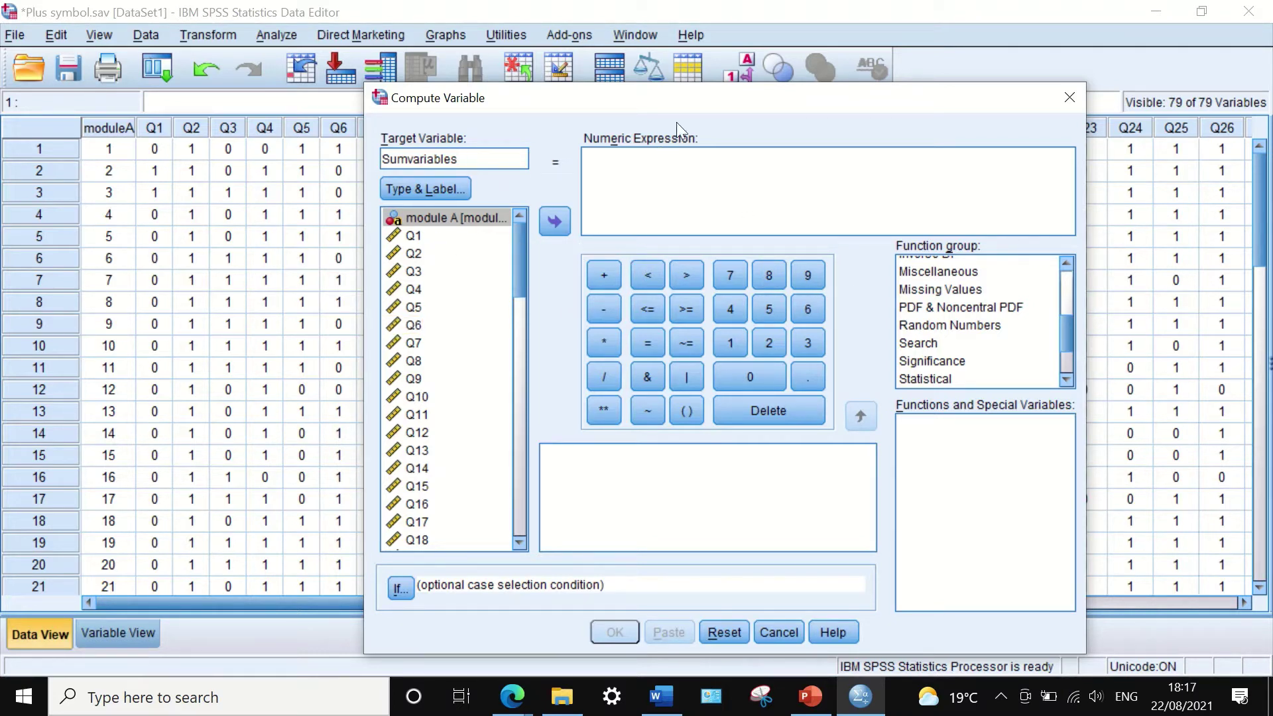
pyautogui.moveTo(761, 104); pyautogui.dragTo(699, 102)
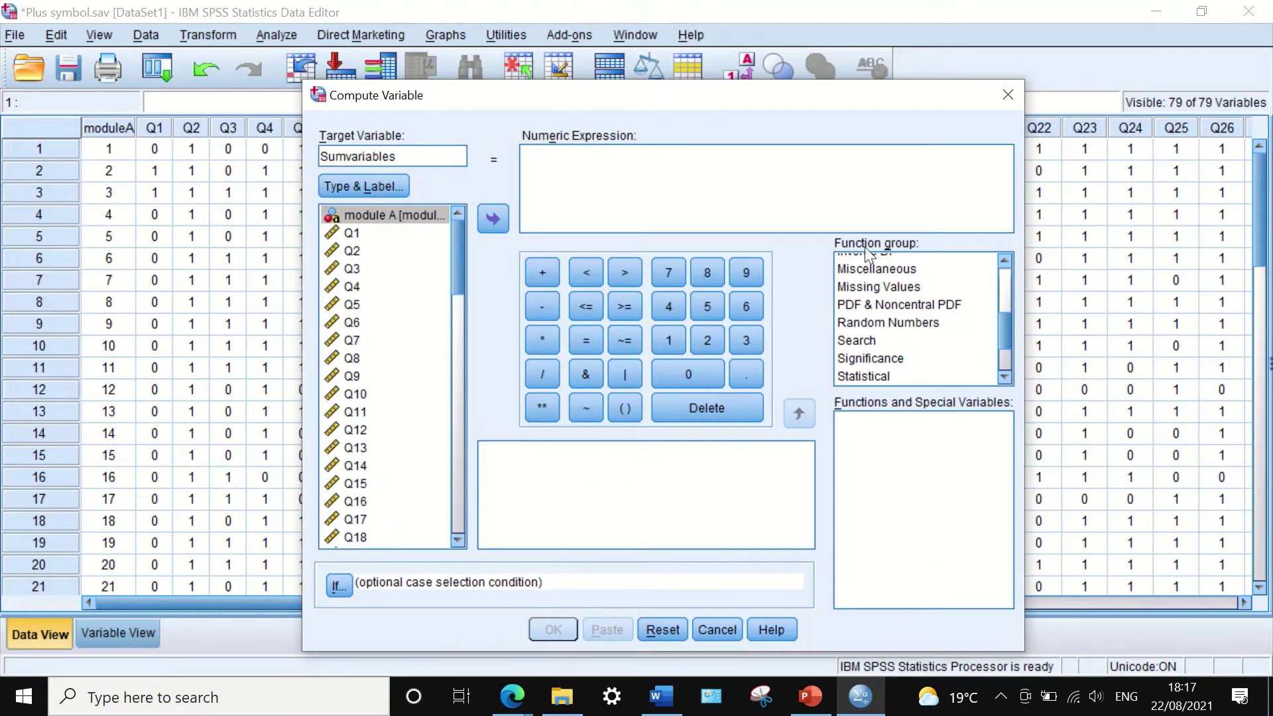
# - Insert the Sum function from the Statistical function group into the numeric expression
pyautogui.moveTo(1005, 328); pyautogui.dragTo(1005, 285)
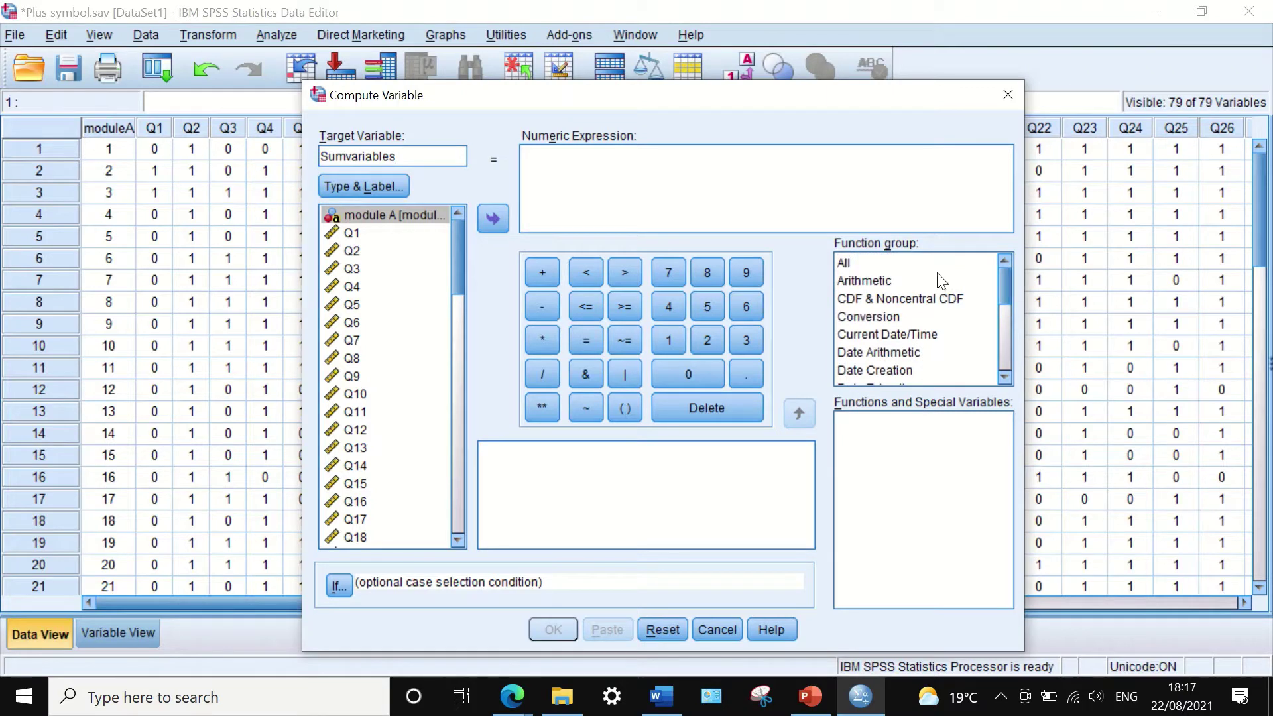
pyautogui.click(841, 264)
pyautogui.moveTo(1009, 287); pyautogui.dragTo(1001, 366)
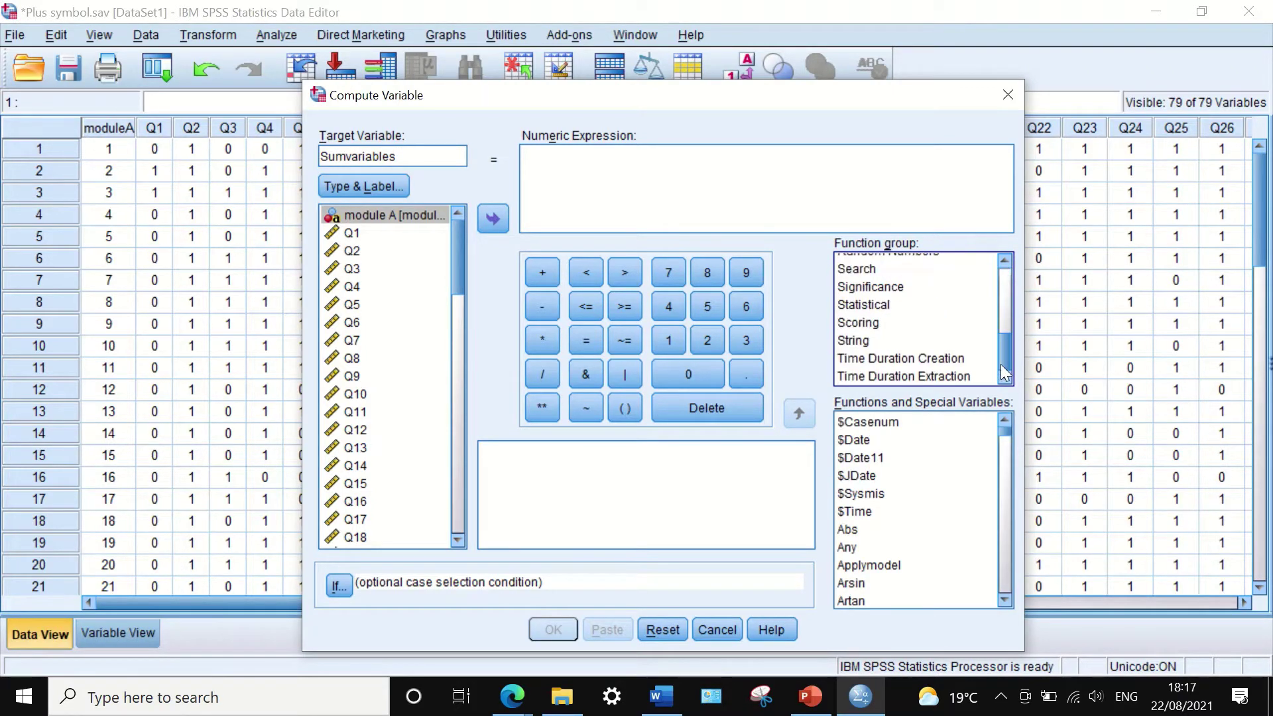
pyautogui.click(873, 299)
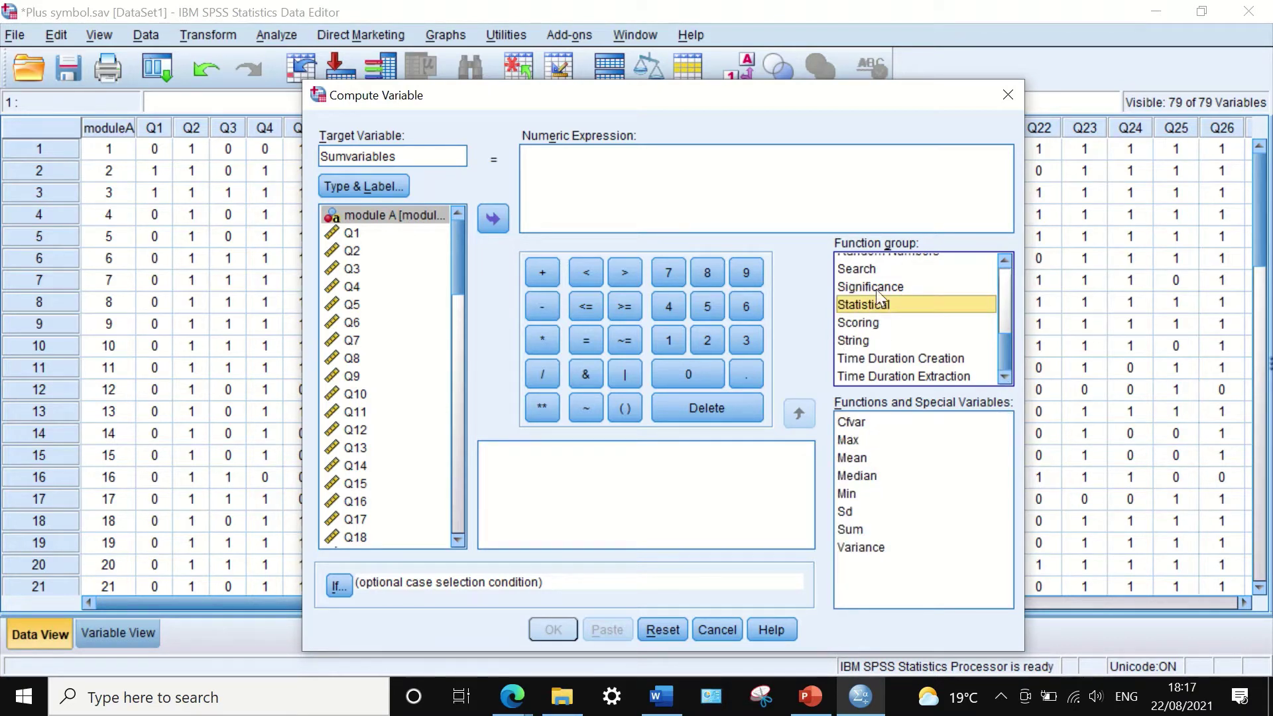
pyautogui.click(855, 530)
pyautogui.moveTo(864, 528); pyautogui.dragTo(590, 176)
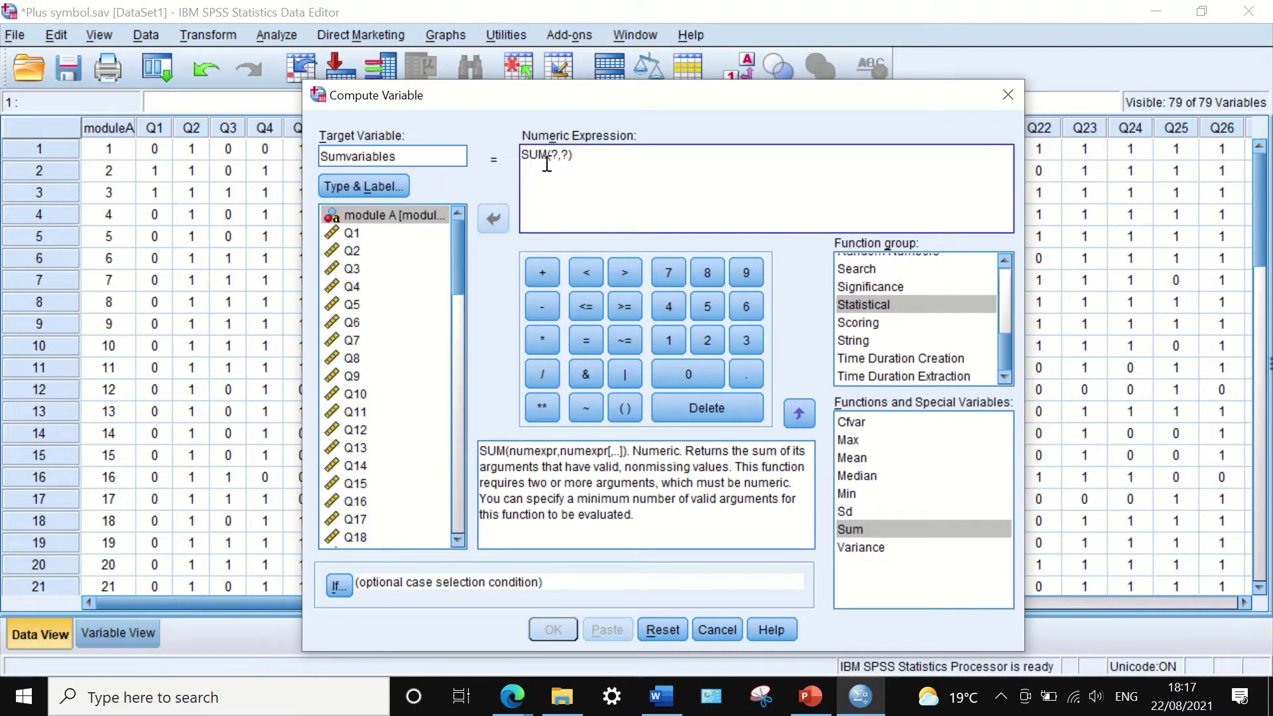
# - Replace the placeholders in the SUM expression with the variables Q1 and Q2, each followed by a comma
pyautogui.click(579, 151)
pyautogui.doubleClick(554, 154)
pyautogui.press('Delete')
pyautogui.press('Delete')
pyautogui.click(347, 232)
pyautogui.click(493, 218)
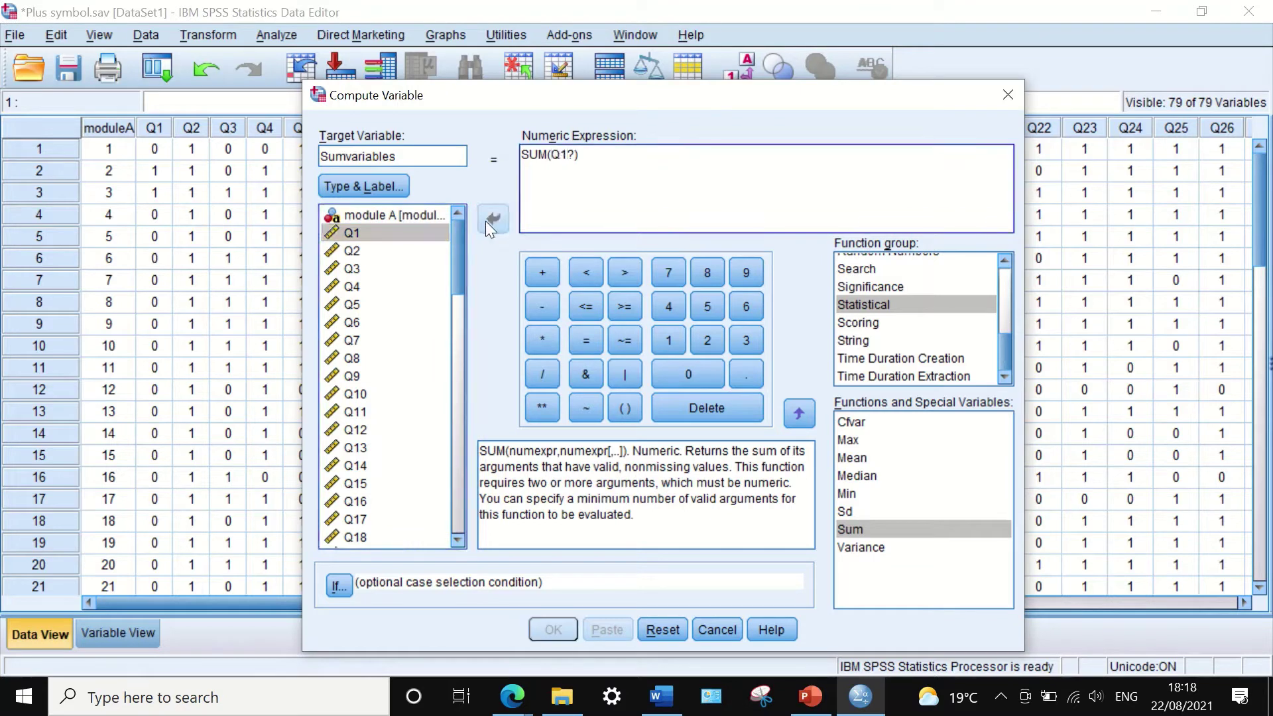
pyautogui.write(',')
pyautogui.doubleClick(574, 154)
pyautogui.click(362, 251)
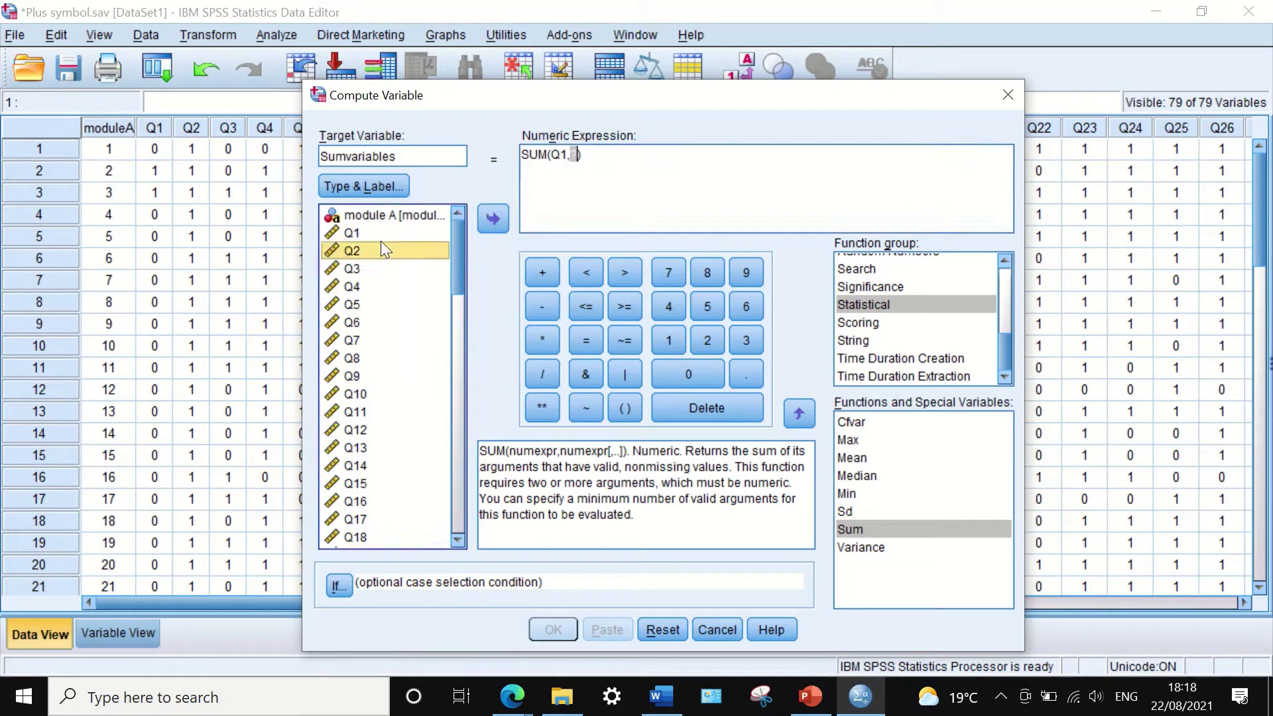
pyautogui.click(483, 217)
pyautogui.write(',')
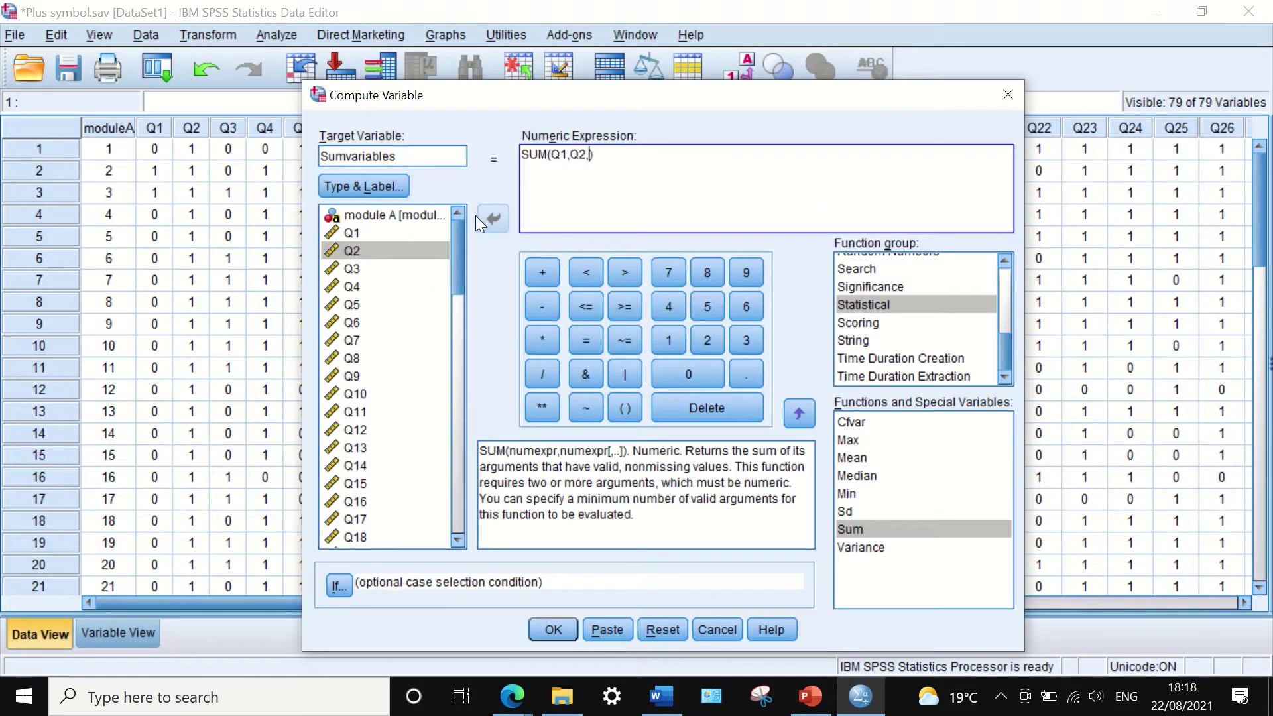
# - Add the variables Q3 and Q4 to the SUM arguments, separated by a comma
pyautogui.click(368, 269)
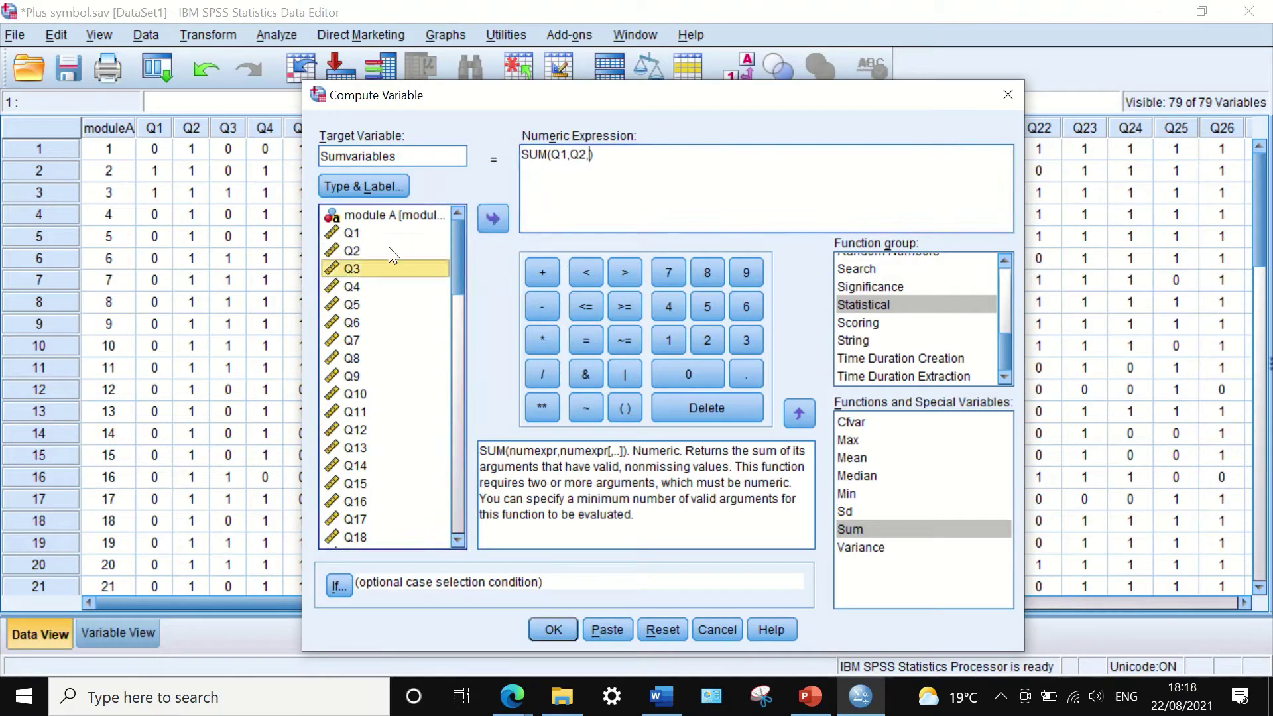
pyautogui.click(492, 218)
pyautogui.write(',')
pyautogui.click(356, 287)
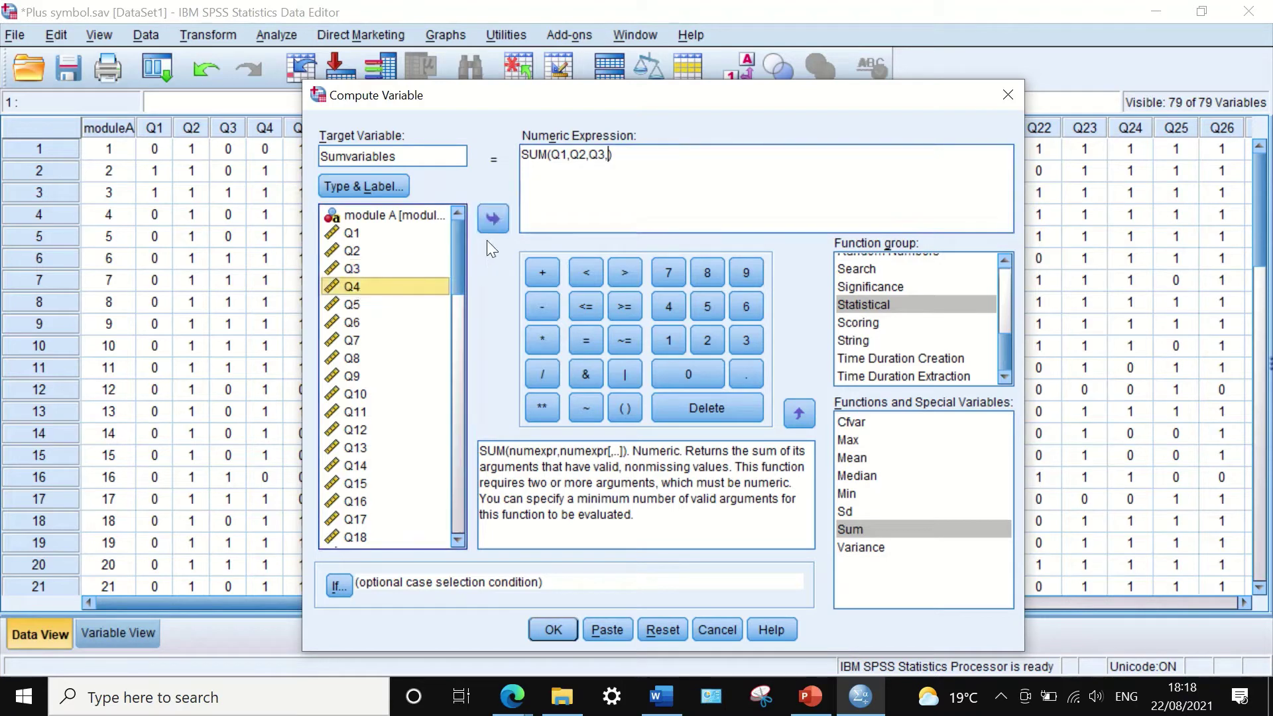
pyautogui.click(490, 218)
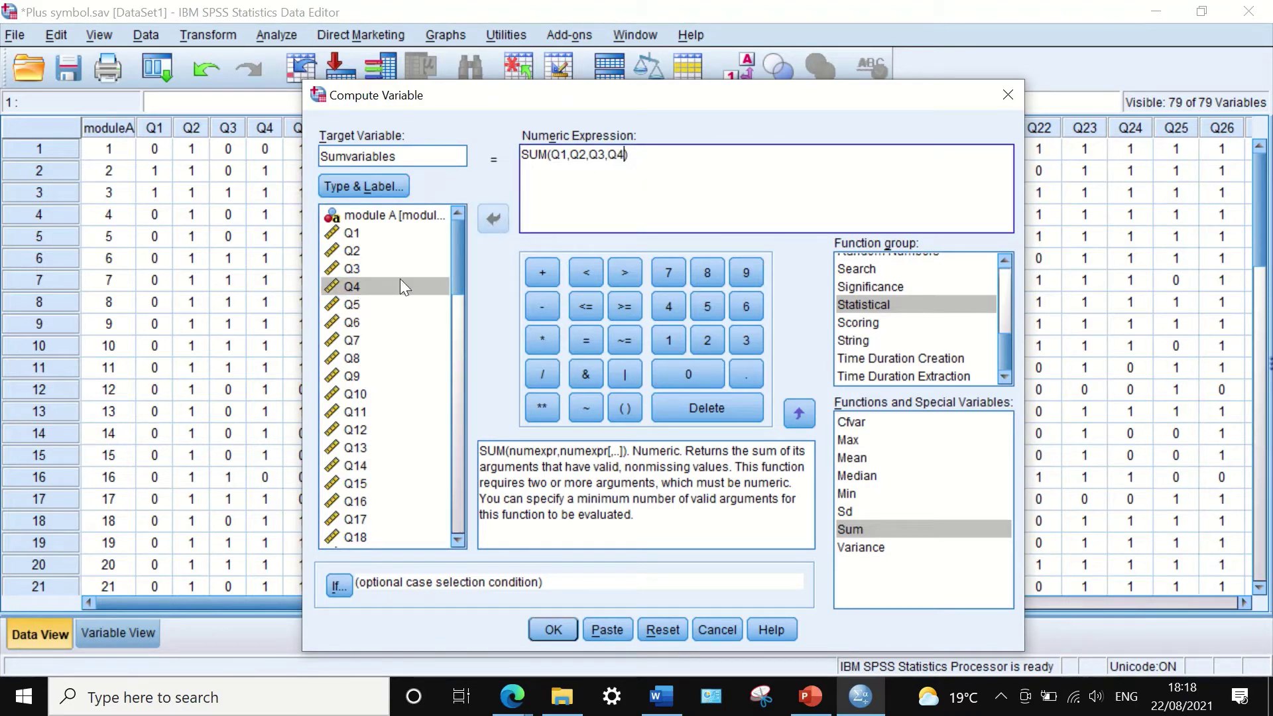
pyautogui.moveTo(459, 244)
pyautogui.mouseDown()
pyautogui.moveTo(432, 459)
pyautogui.moveTo(463, 248)
pyautogui.mouseUp()
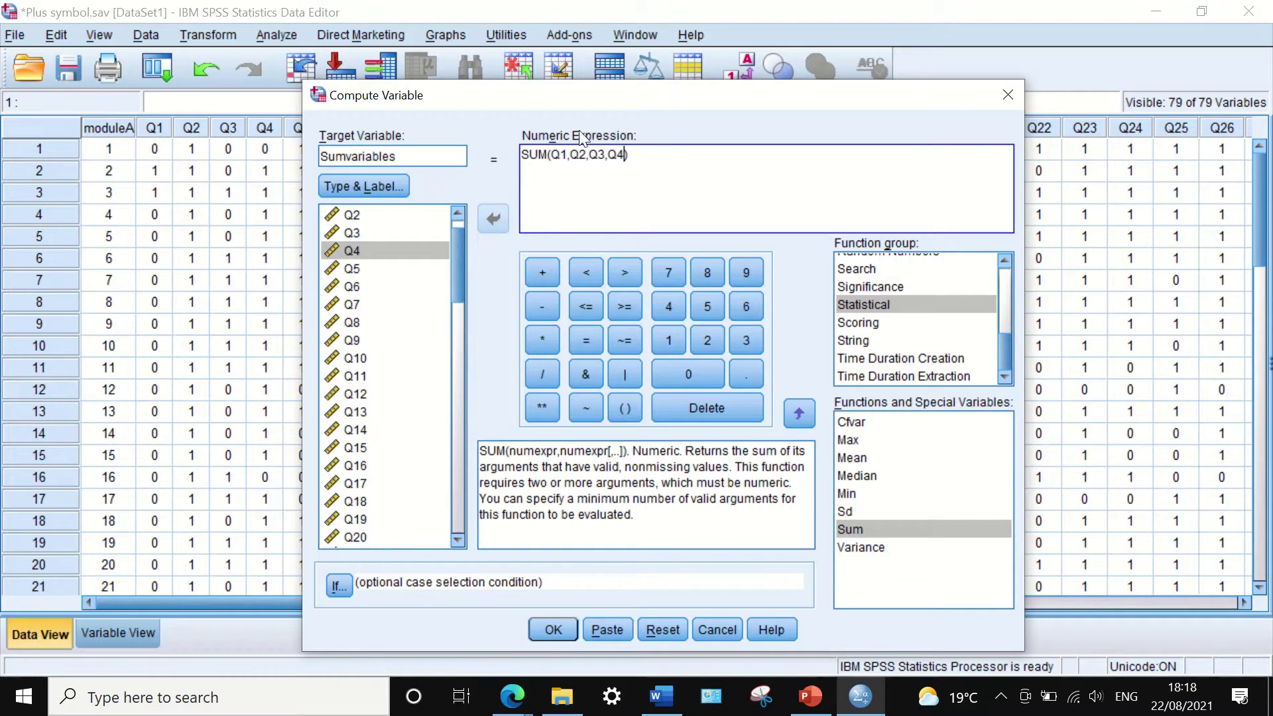
pyautogui.write(')')
# - Clear everything between the SUM parentheses and copy the comma-separated list Q1 to Q76 from Plus.docx in Word
pyautogui.moveTo(624, 155); pyautogui.dragTo(551, 160)
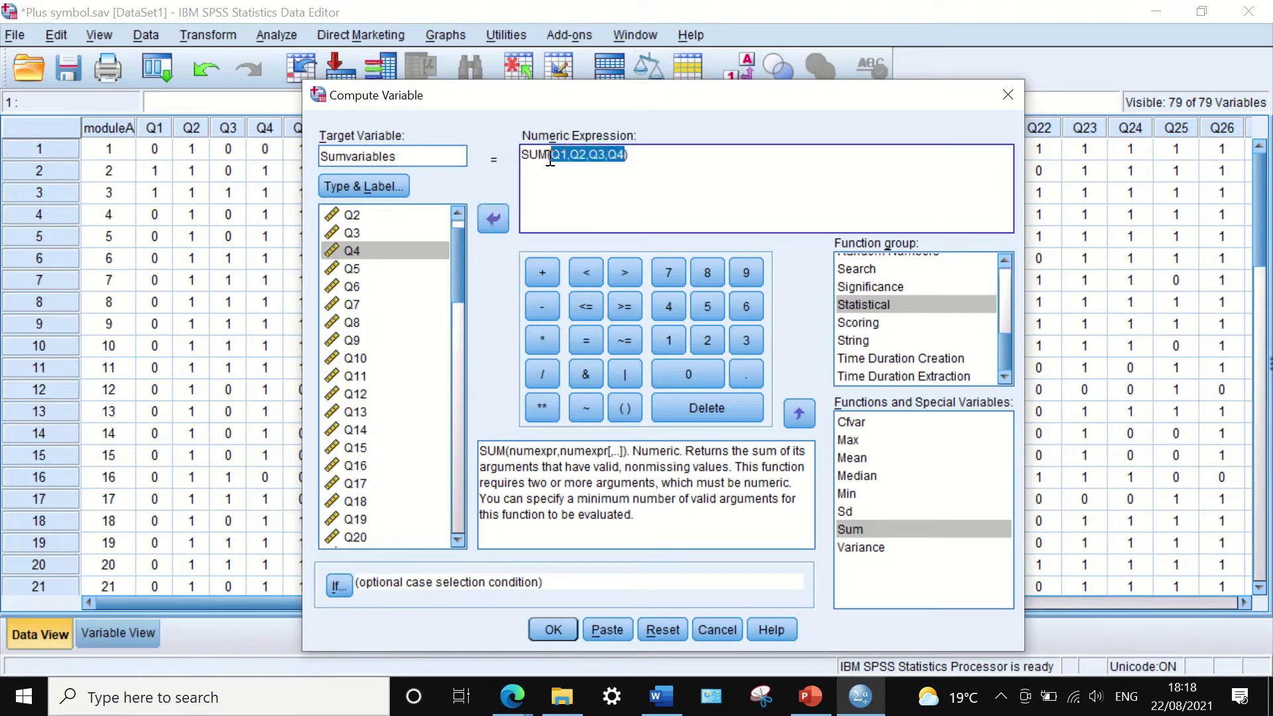
pyautogui.press('Delete')
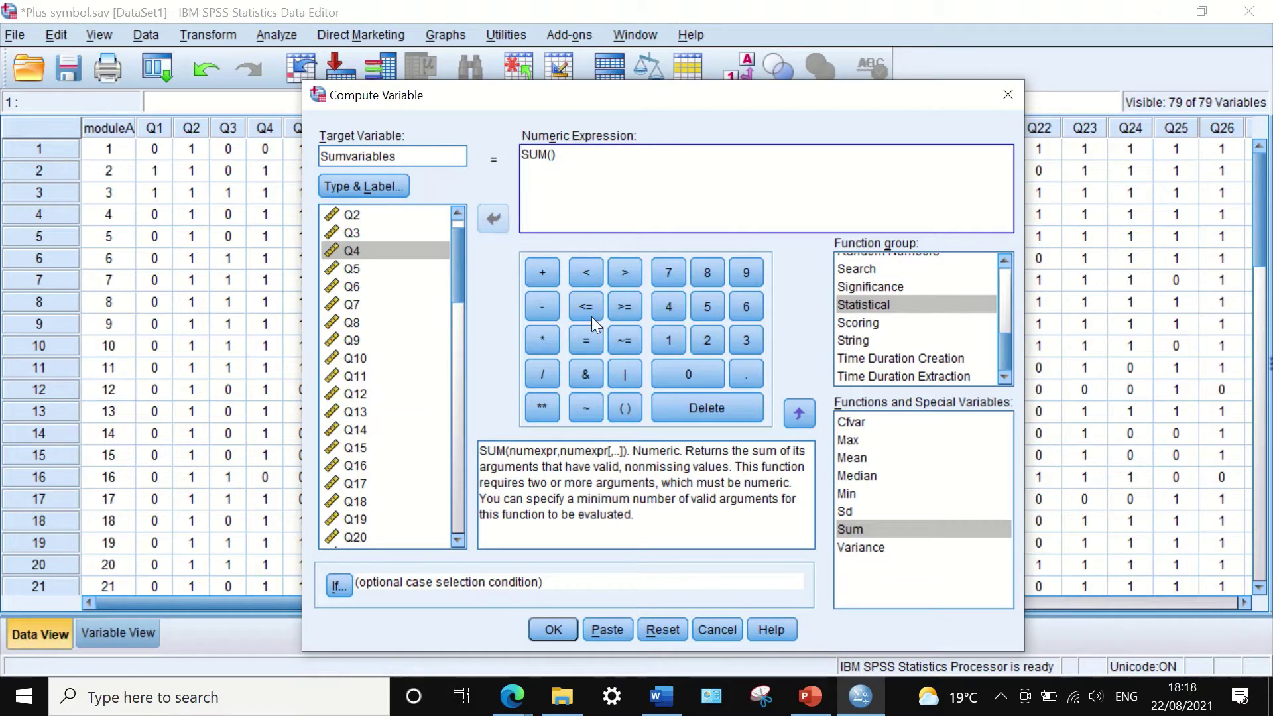
pyautogui.click(661, 697)
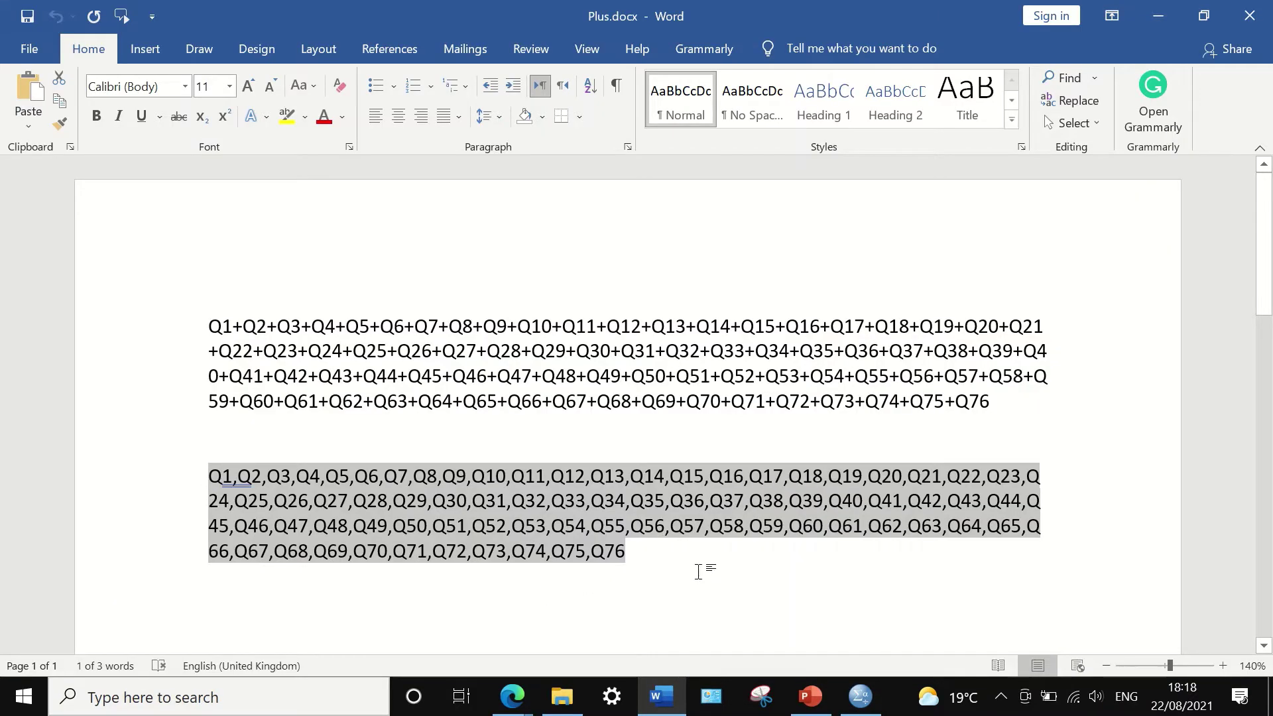
pyautogui.click(679, 570)
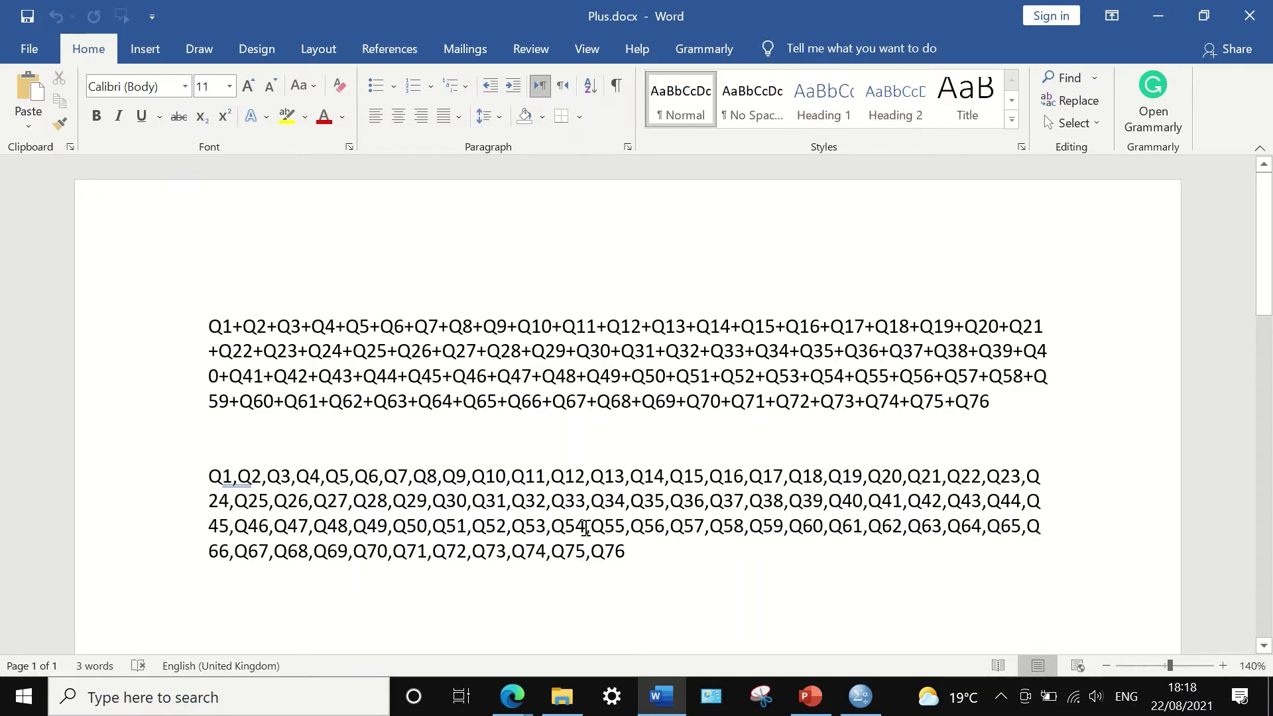
pyautogui.moveTo(684, 559); pyautogui.dragTo(209, 479)
pyautogui.hotkey('ctrl', 'c')
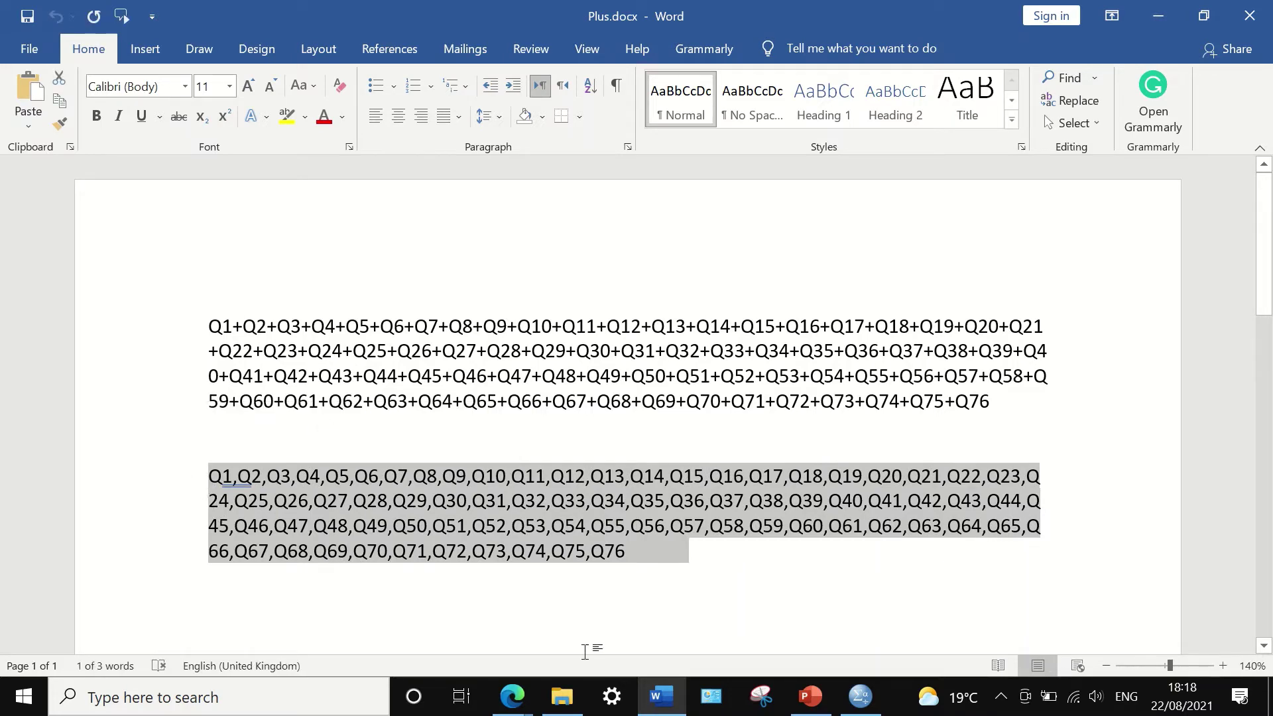
# - Back in SPSS, paste the copied list between the SUM parentheses without the trailing line break and run the computation, minimizing the output window
pyautogui.click(860, 696)
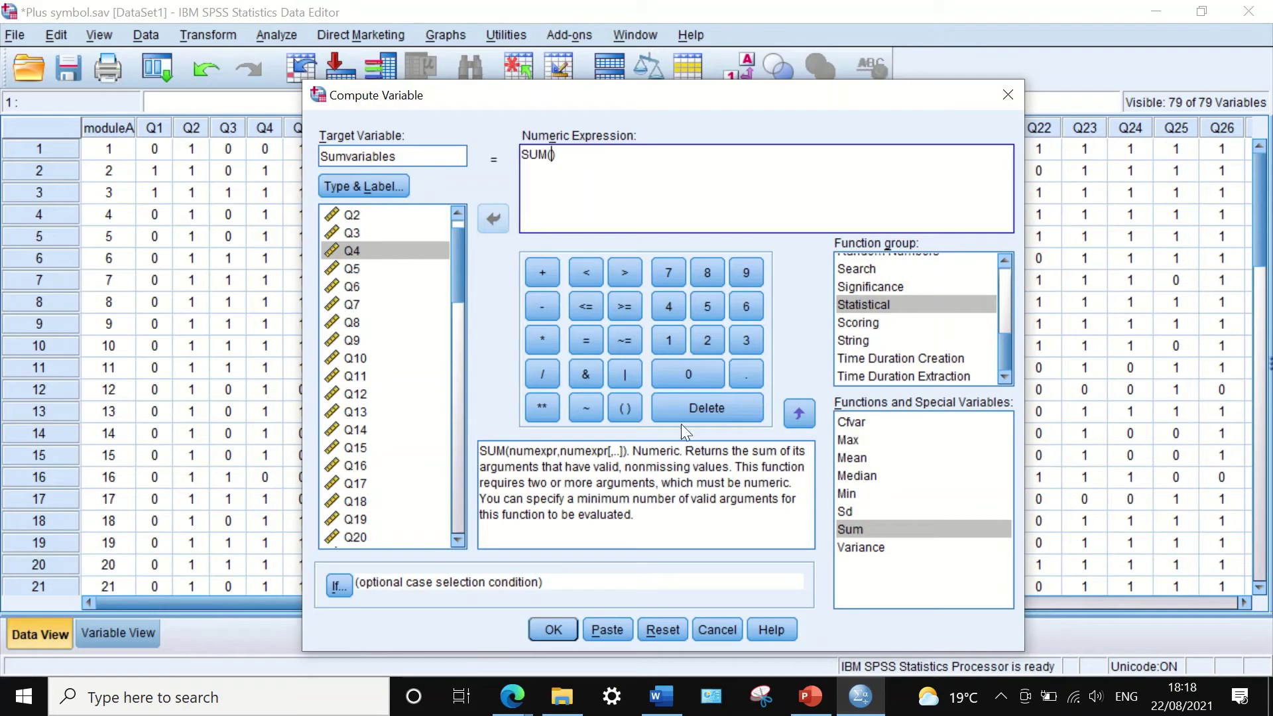
pyautogui.rightClick(551, 155)
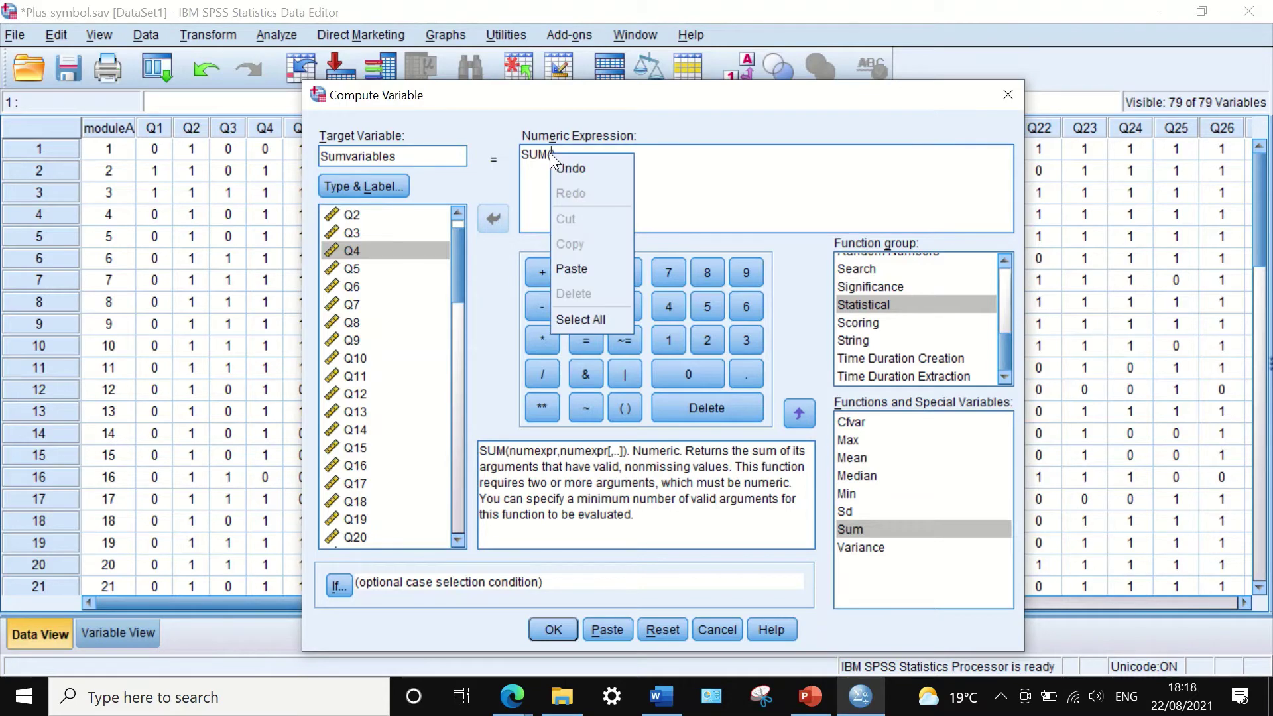
pyautogui.click(563, 275)
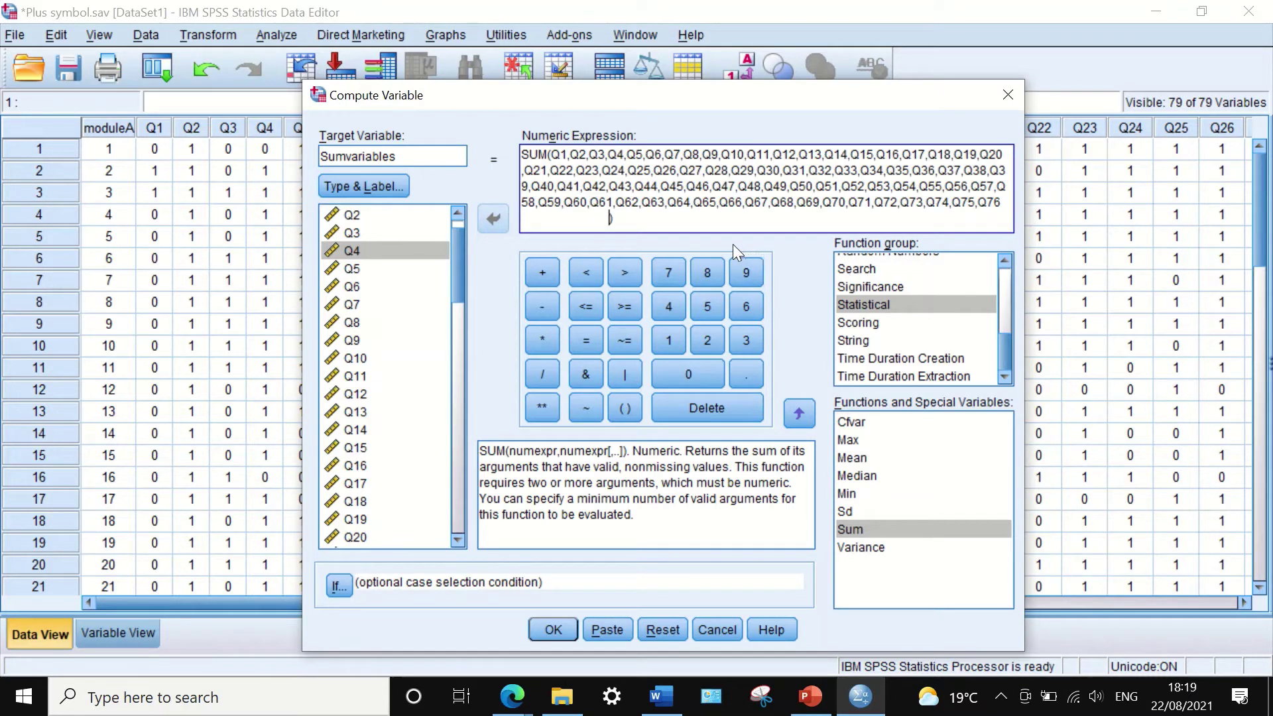
pyautogui.press('BackSpace')
pyautogui.click(554, 628)
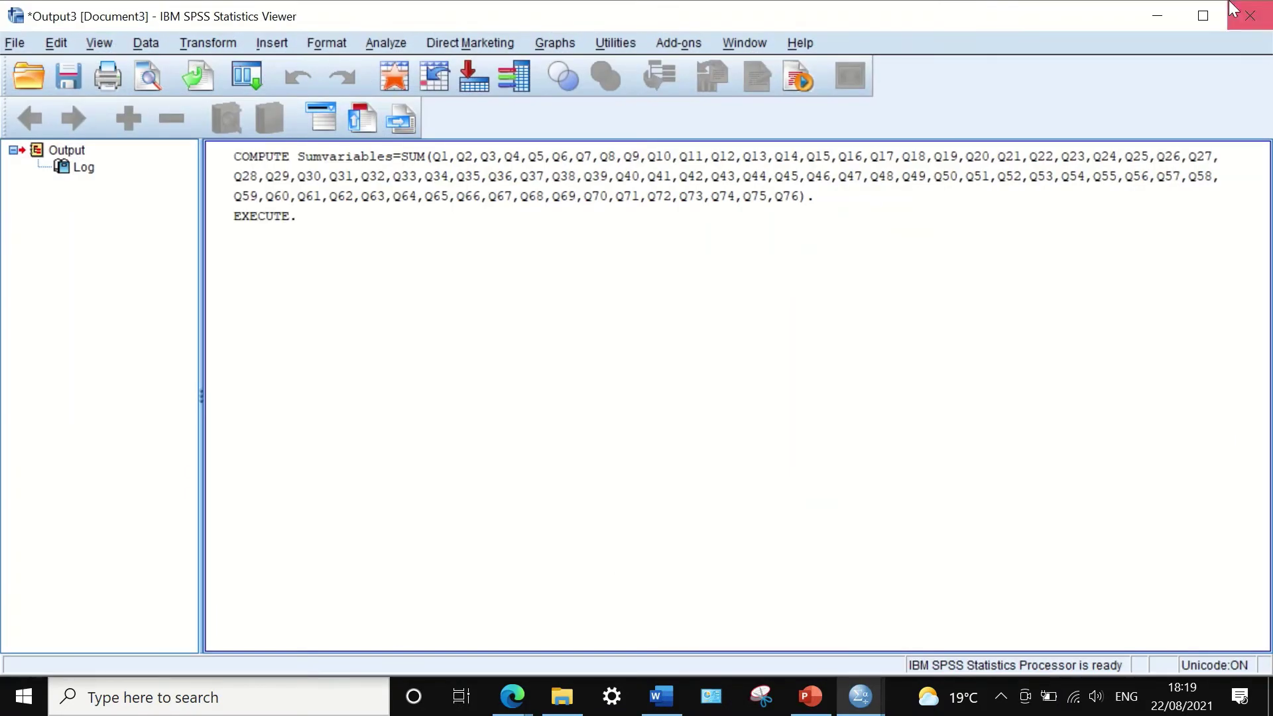
pyautogui.click(1162, 16)
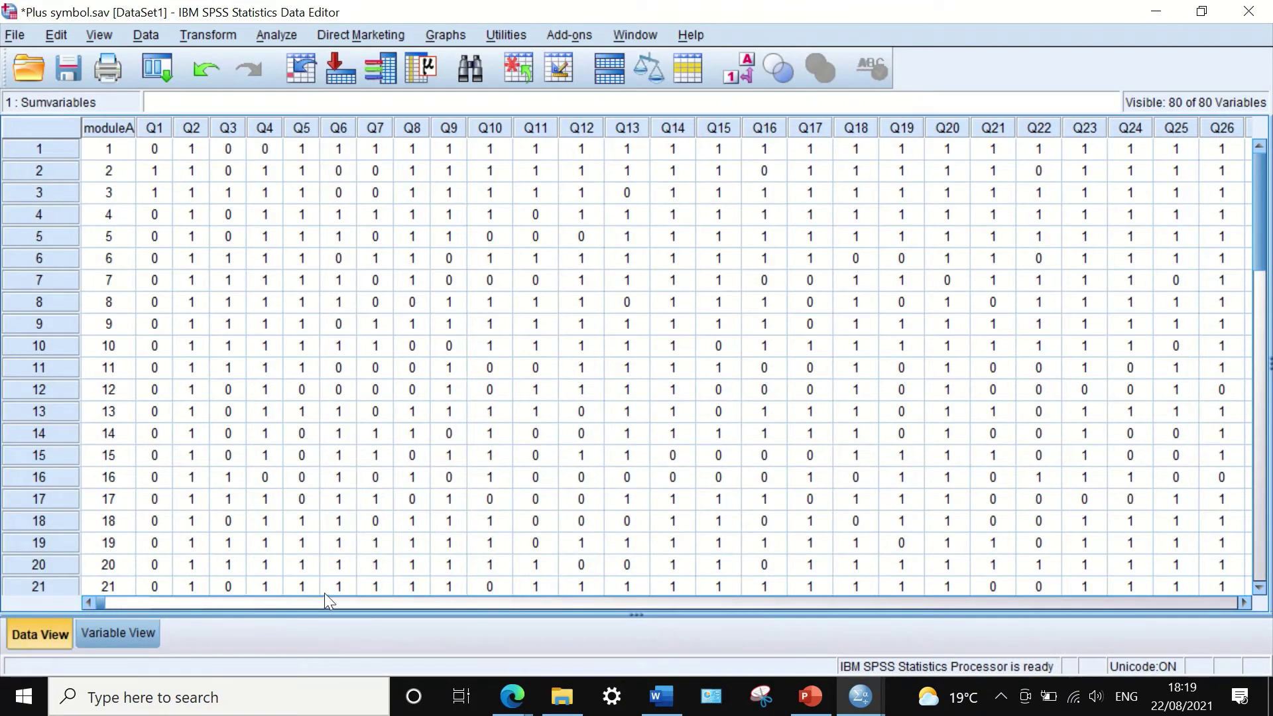
# - Compare the computed Sumvariables column with the Correct column and look over the question columns it sums
pyautogui.moveTo(397, 599); pyautogui.dragTo(1034, 594)
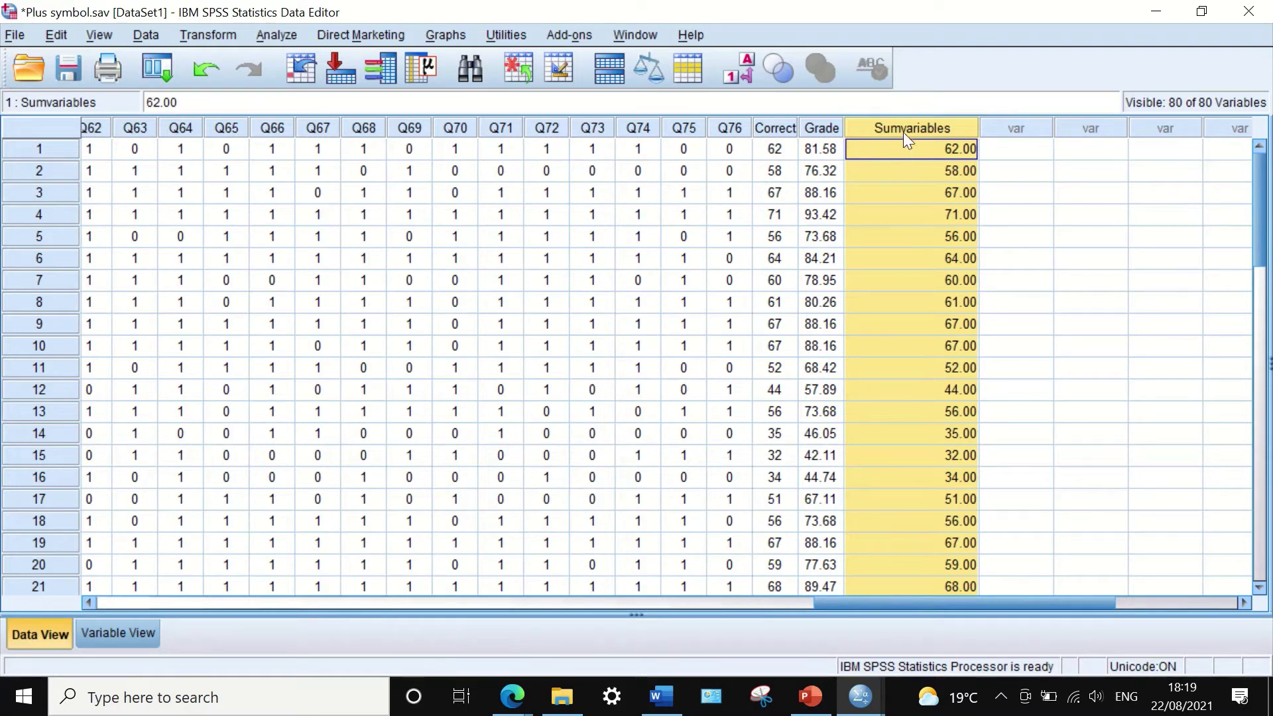
pyautogui.click(893, 177)
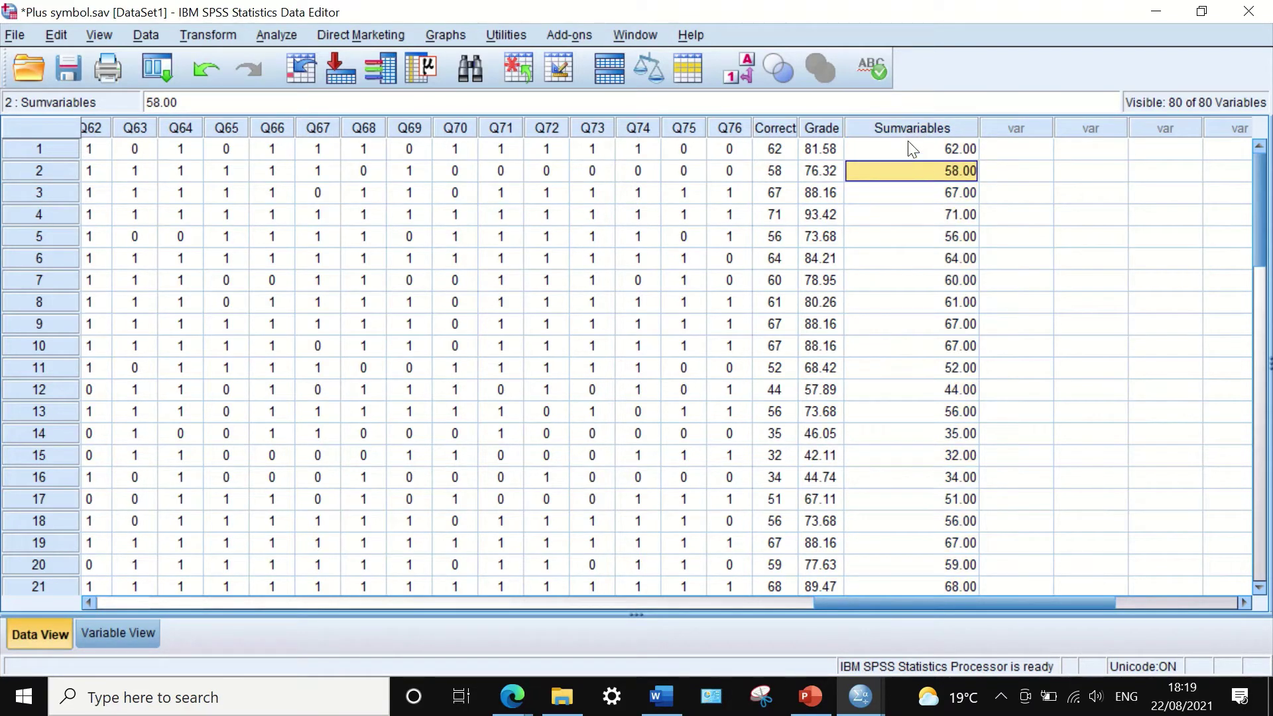
pyautogui.moveTo(888, 604); pyautogui.dragTo(762, 523)
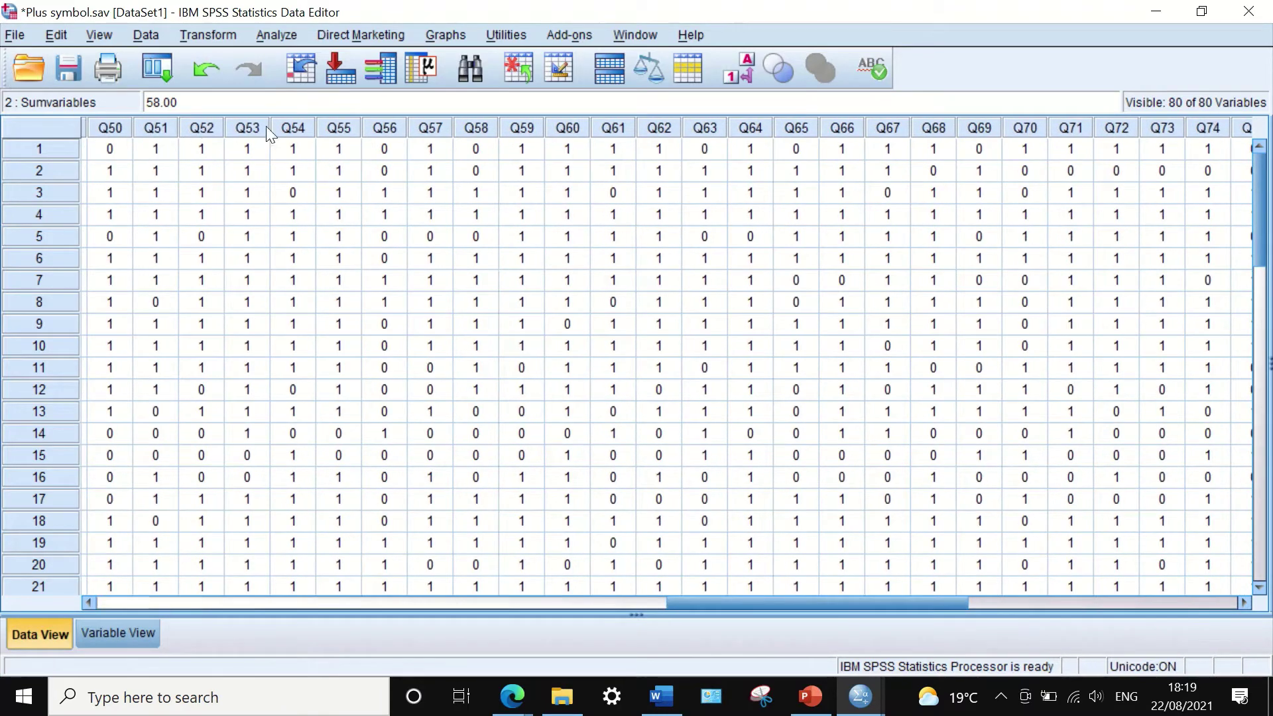
pyautogui.moveTo(830, 599); pyautogui.dragTo(942, 599)
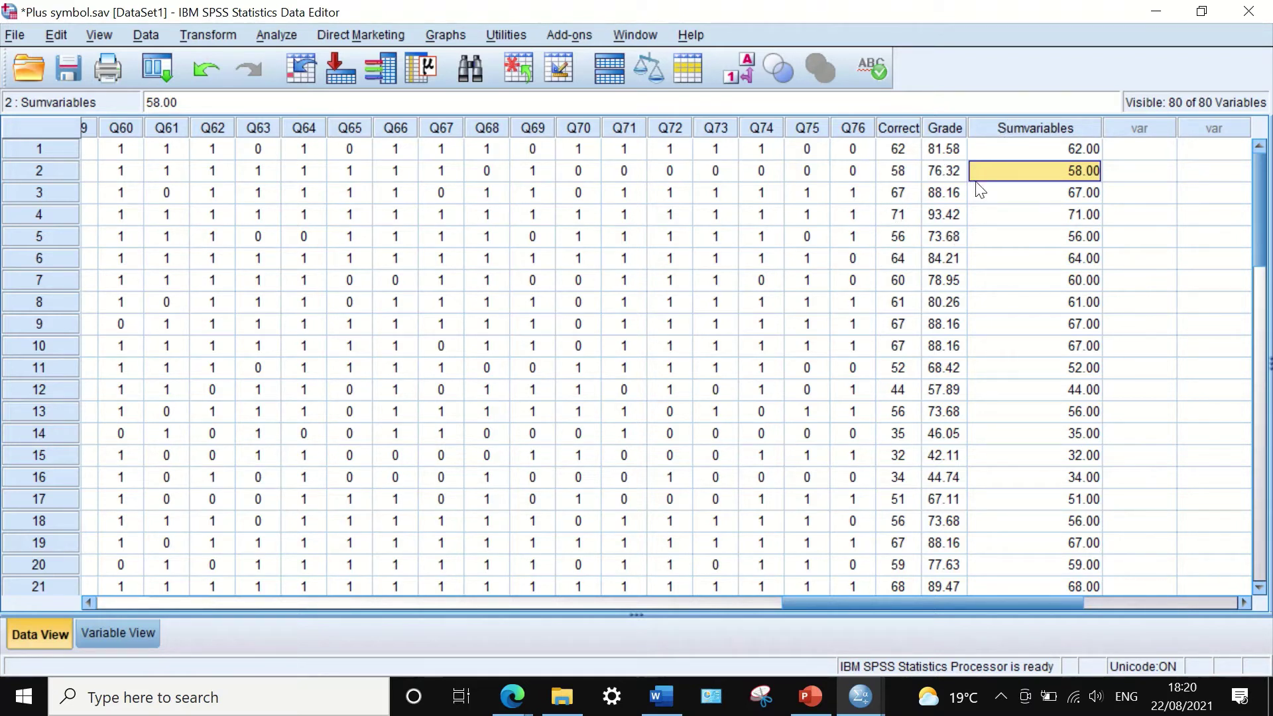
# - Reopen Compute Variable, change the target variable to Sunsyntax with the same SUM expression, and paste the command as syntax
pyautogui.click(198, 30)
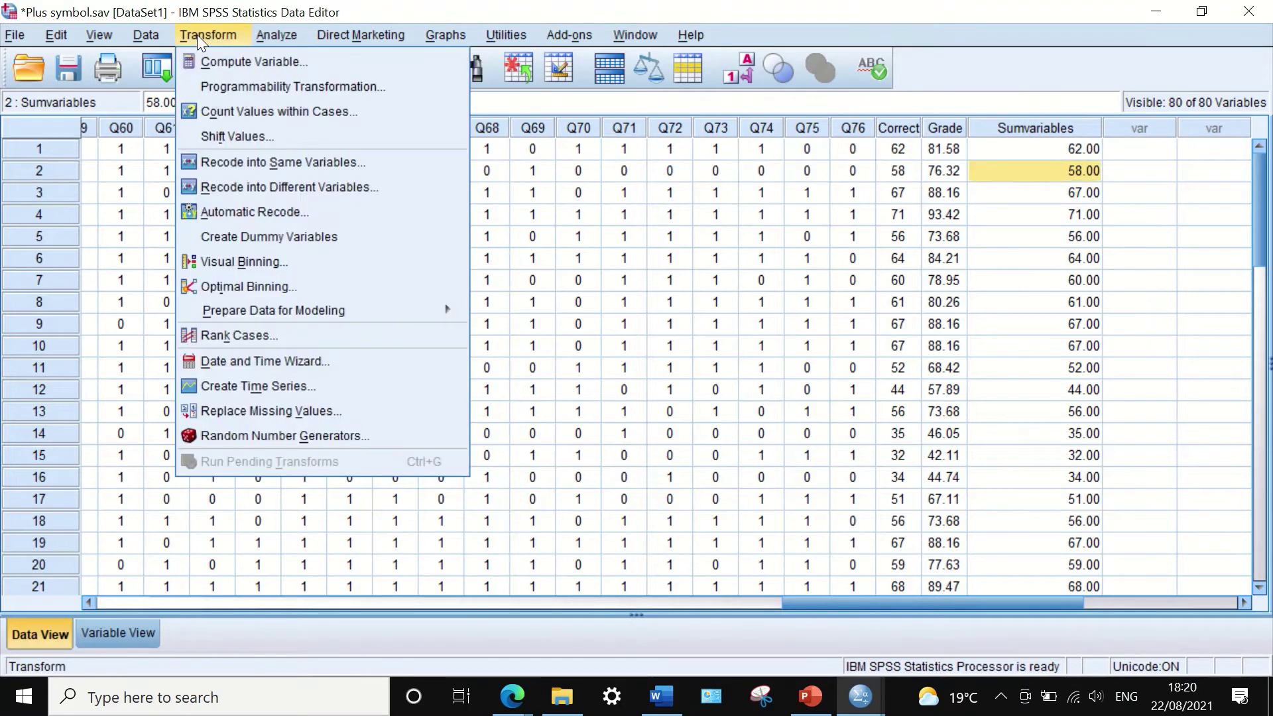
pyautogui.click(197, 61)
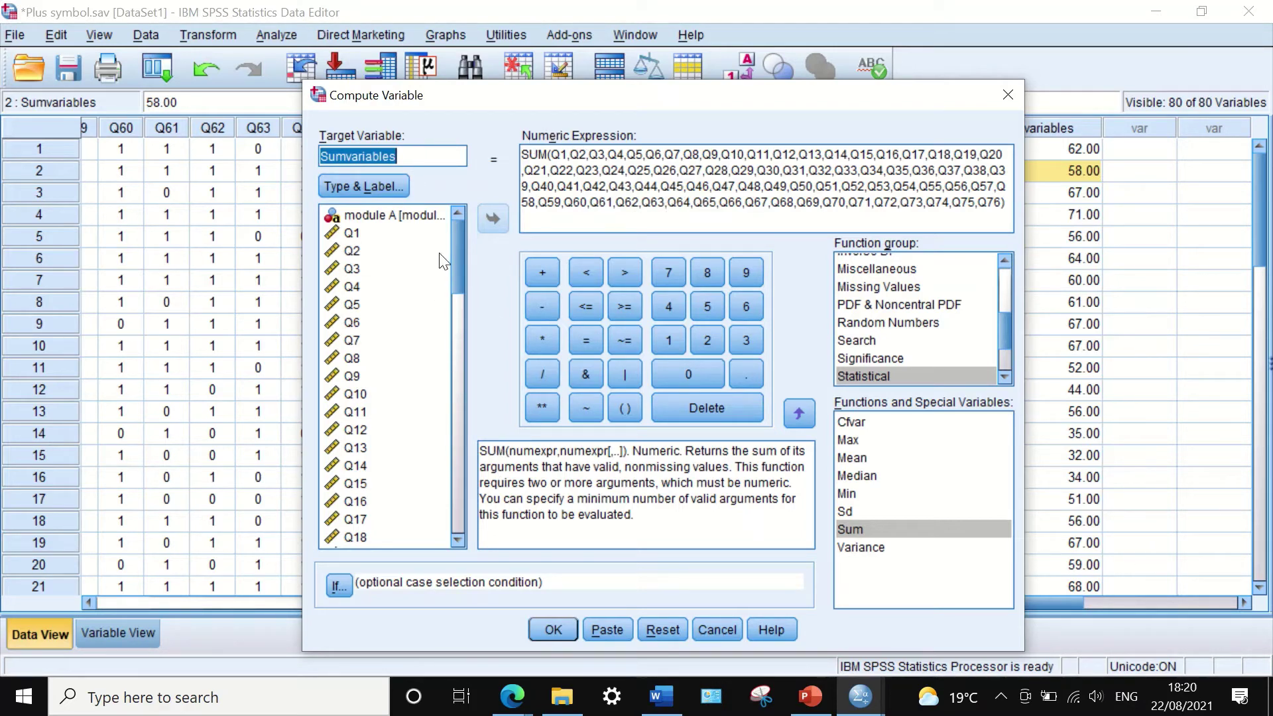
pyautogui.click(599, 626)
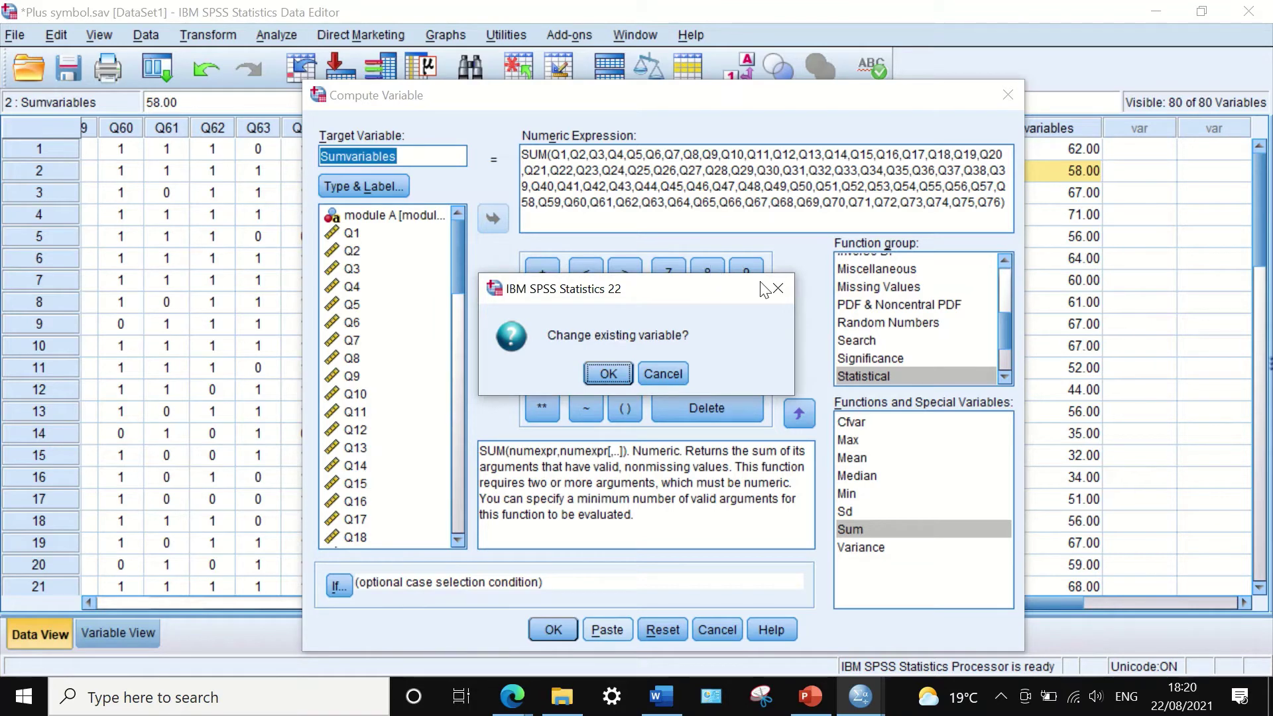
pyautogui.click(779, 289)
pyautogui.click(399, 156)
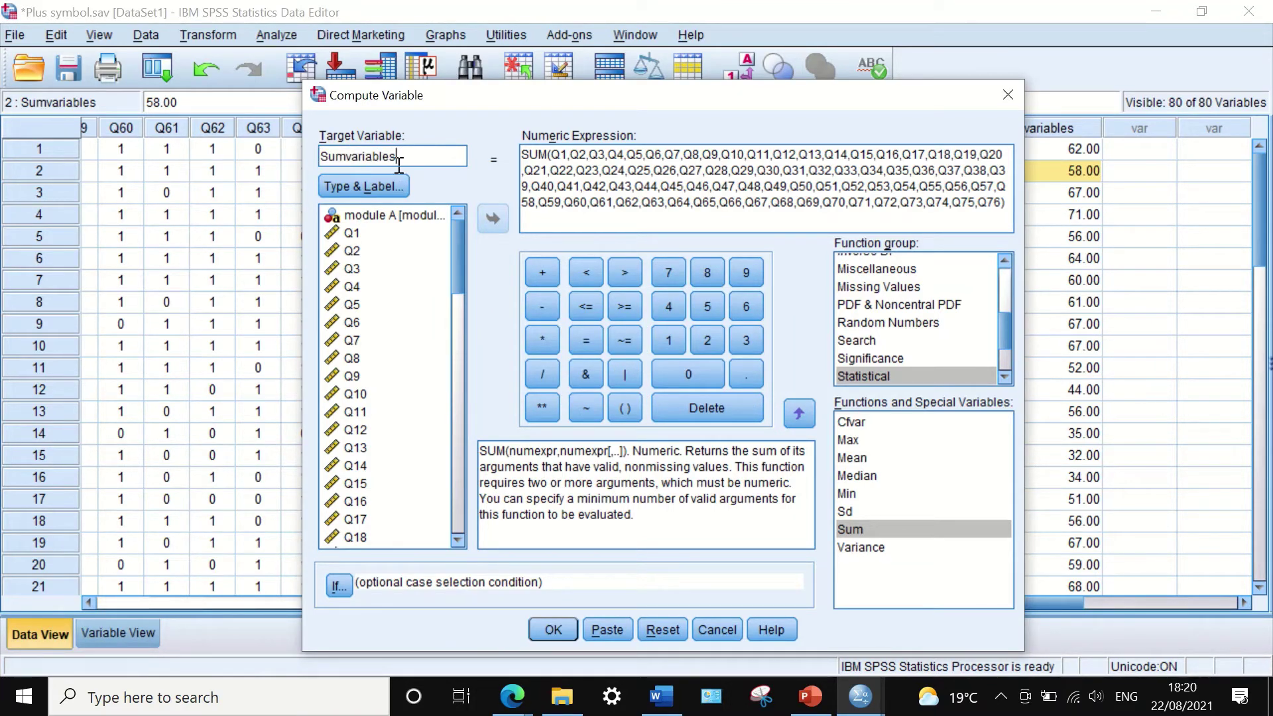
pyautogui.moveTo(399, 157); pyautogui.dragTo(278, 146)
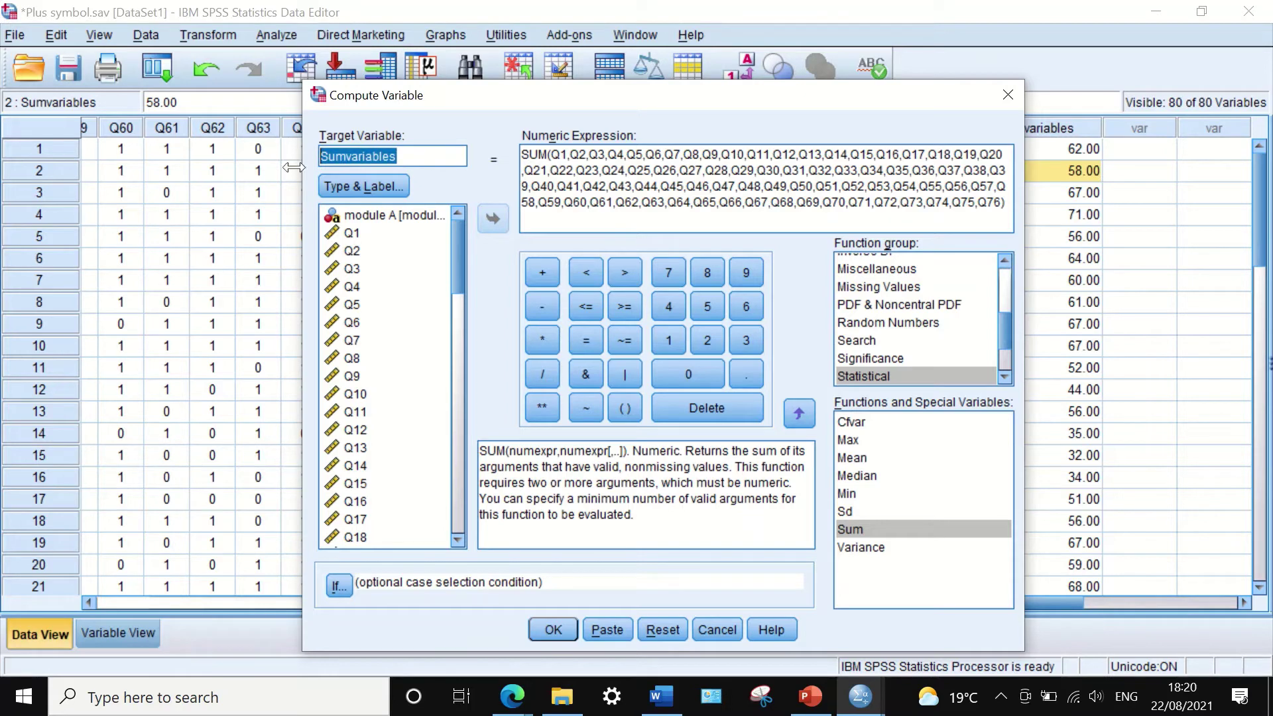
pyautogui.write('S')
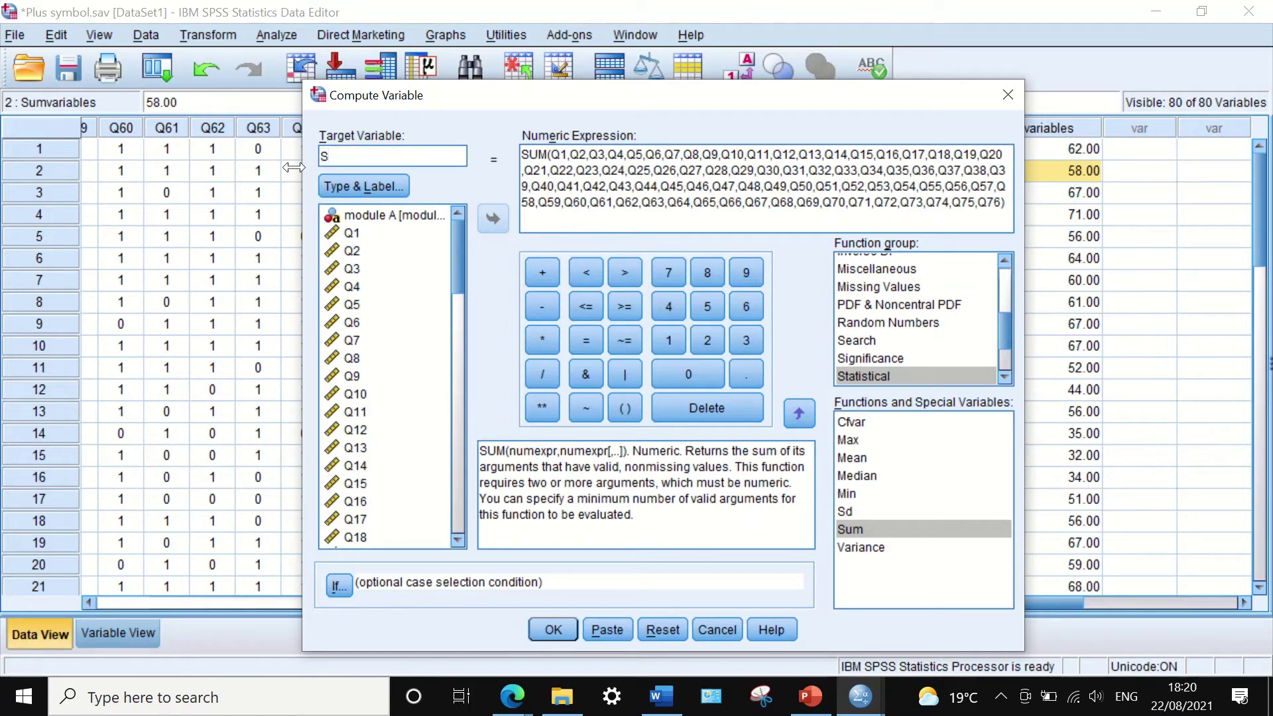
pyautogui.write('unsyntax')
pyautogui.click(596, 629)
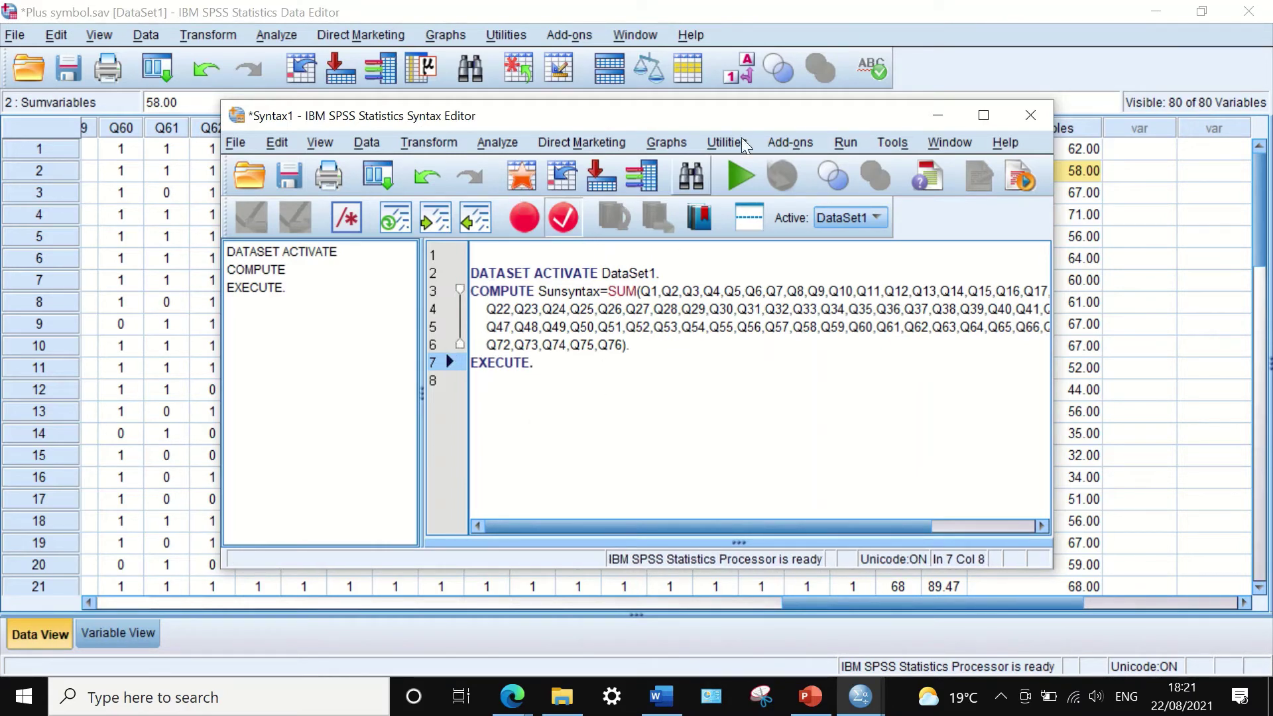
# - Run the whole pasted syntax from DATASET ACTIVATE to EXECUTE, move the Syntax Editor aside to view the data, and minimize it
pyautogui.moveTo(770, 114); pyautogui.dragTo(730, 163)
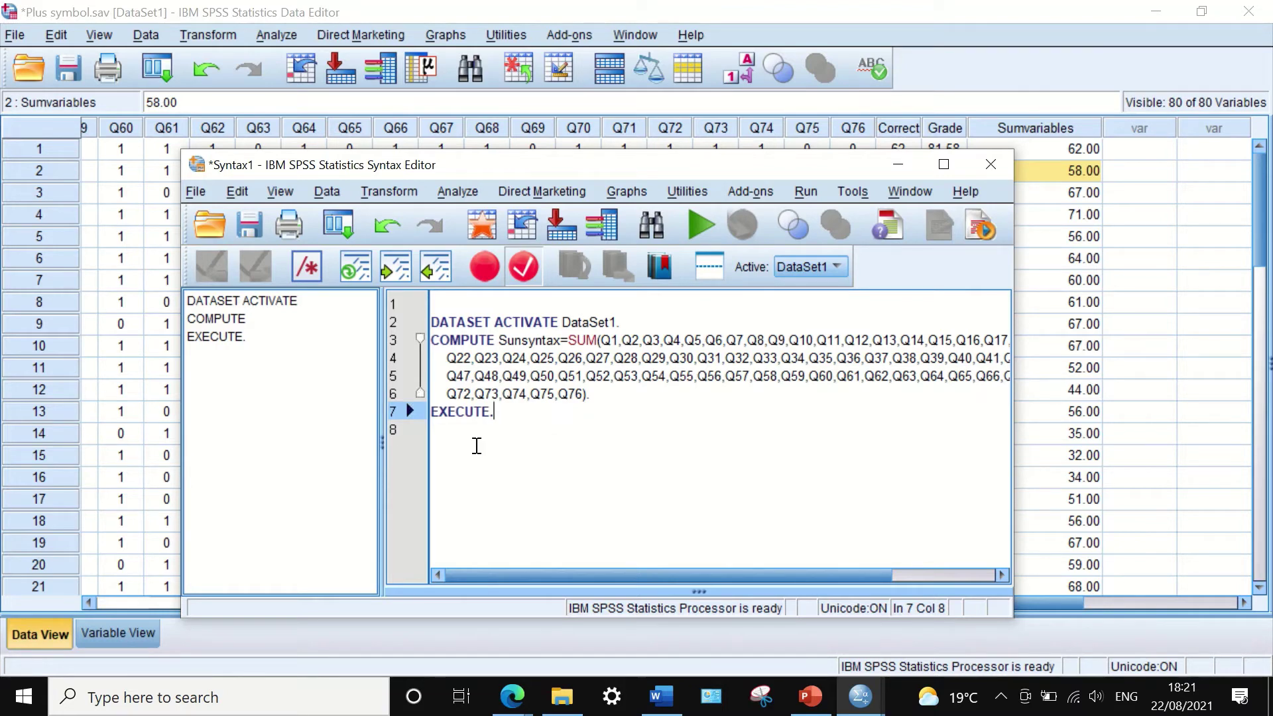
pyautogui.moveTo(524, 412); pyautogui.dragTo(430, 322)
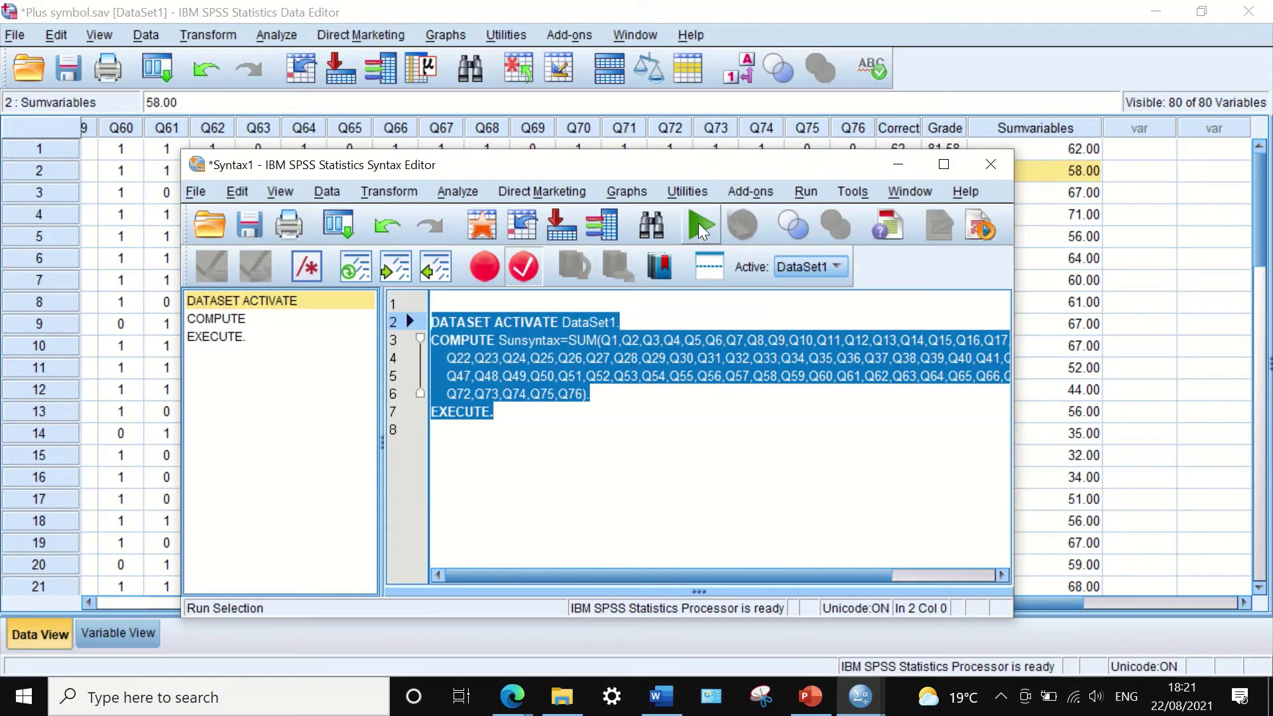
pyautogui.moveTo(715, 169); pyautogui.dragTo(597, 327)
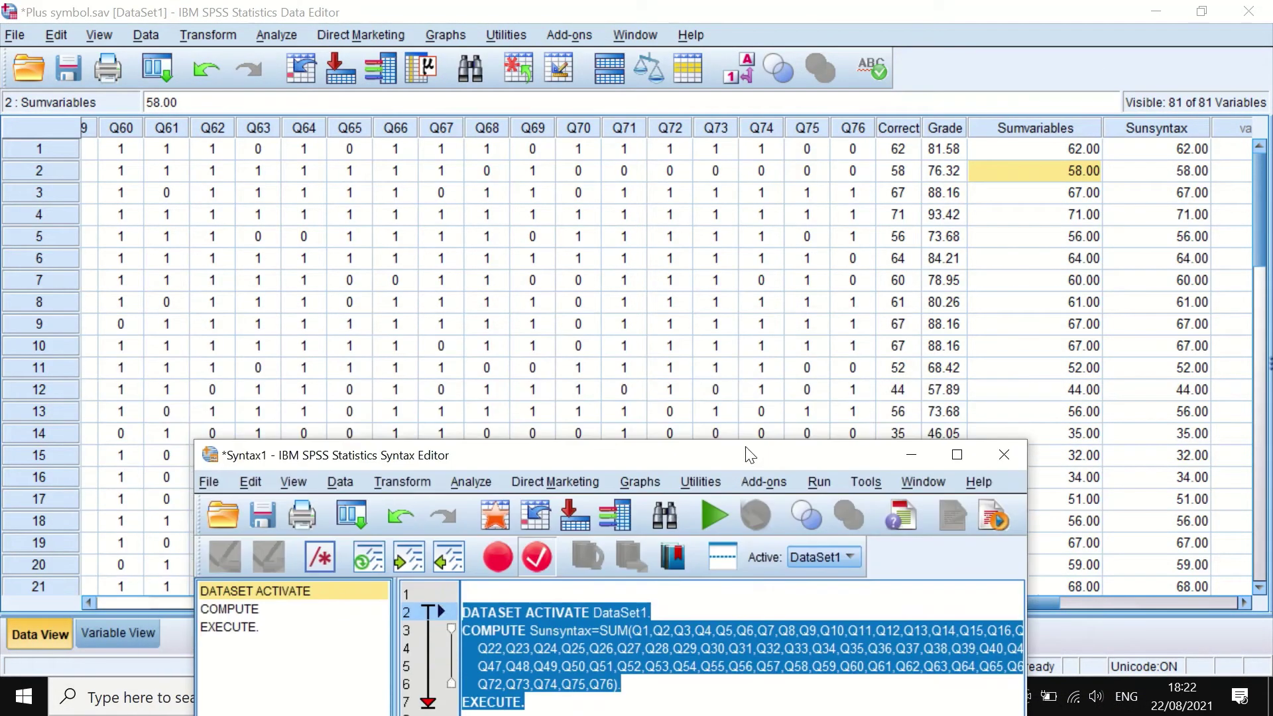
pyautogui.moveTo(630, 332); pyautogui.dragTo(747, 451)
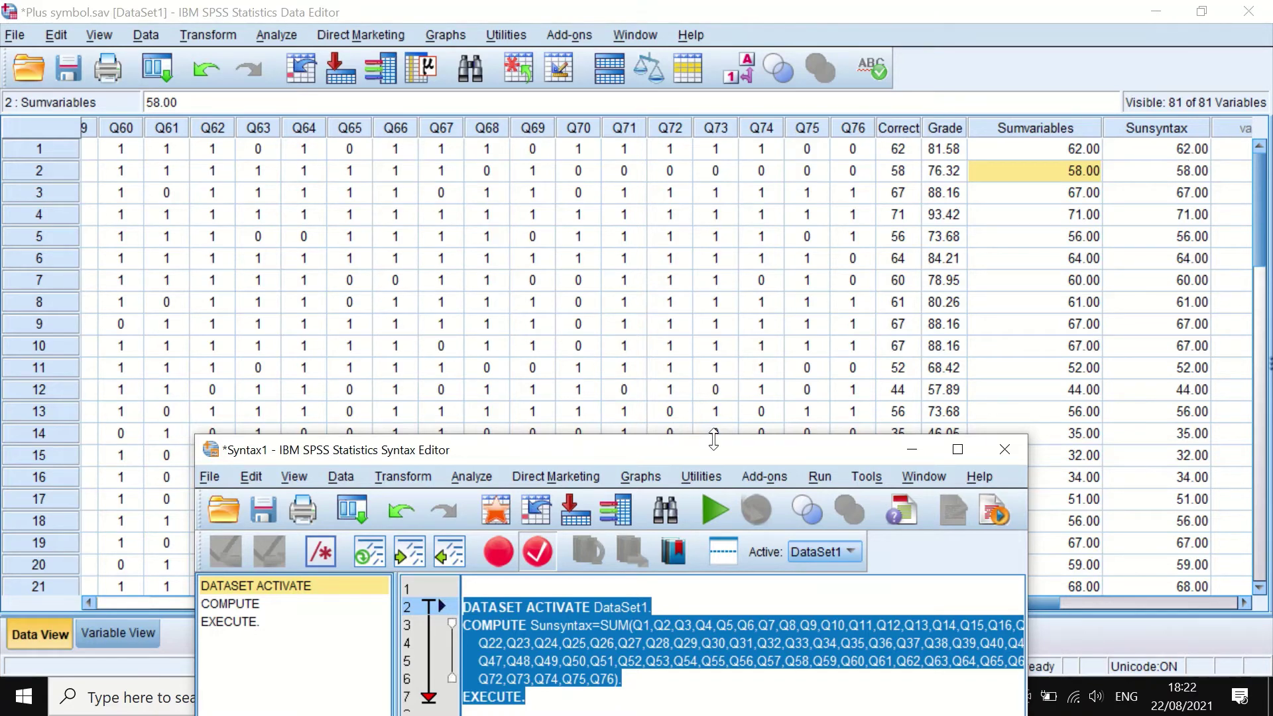
pyautogui.moveTo(725, 452); pyautogui.dragTo(679, 162)
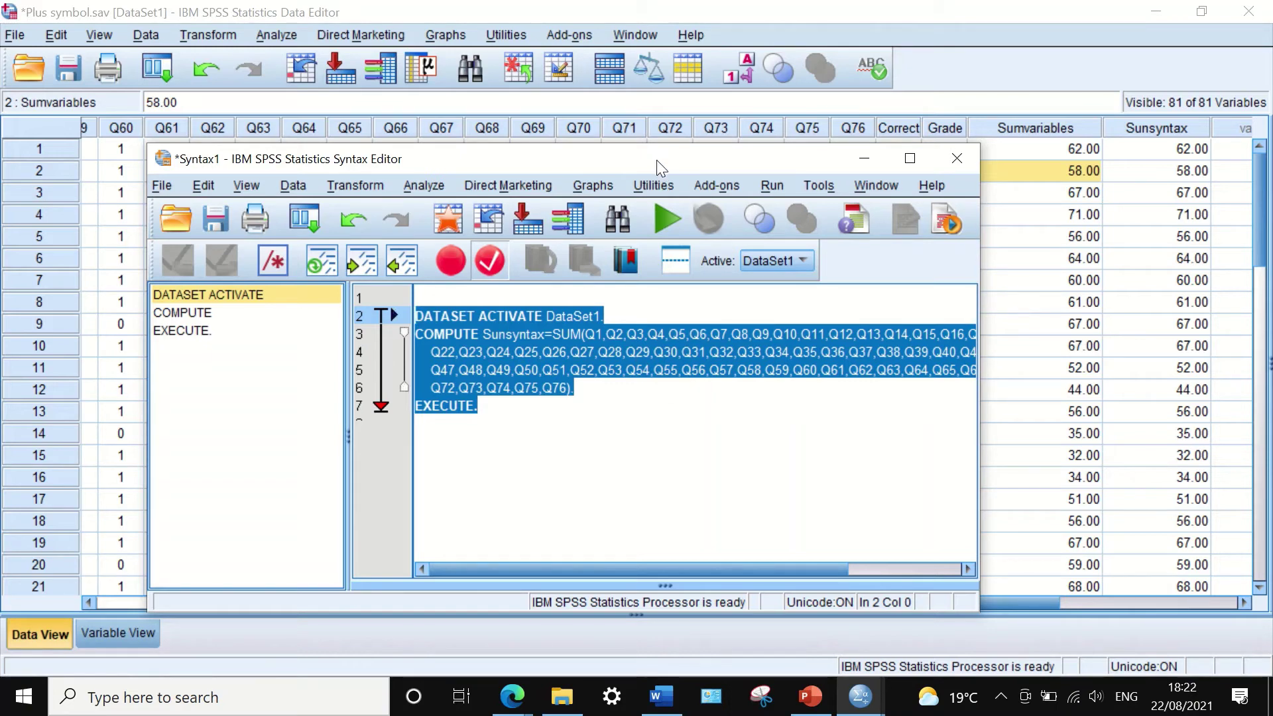
pyautogui.click(611, 439)
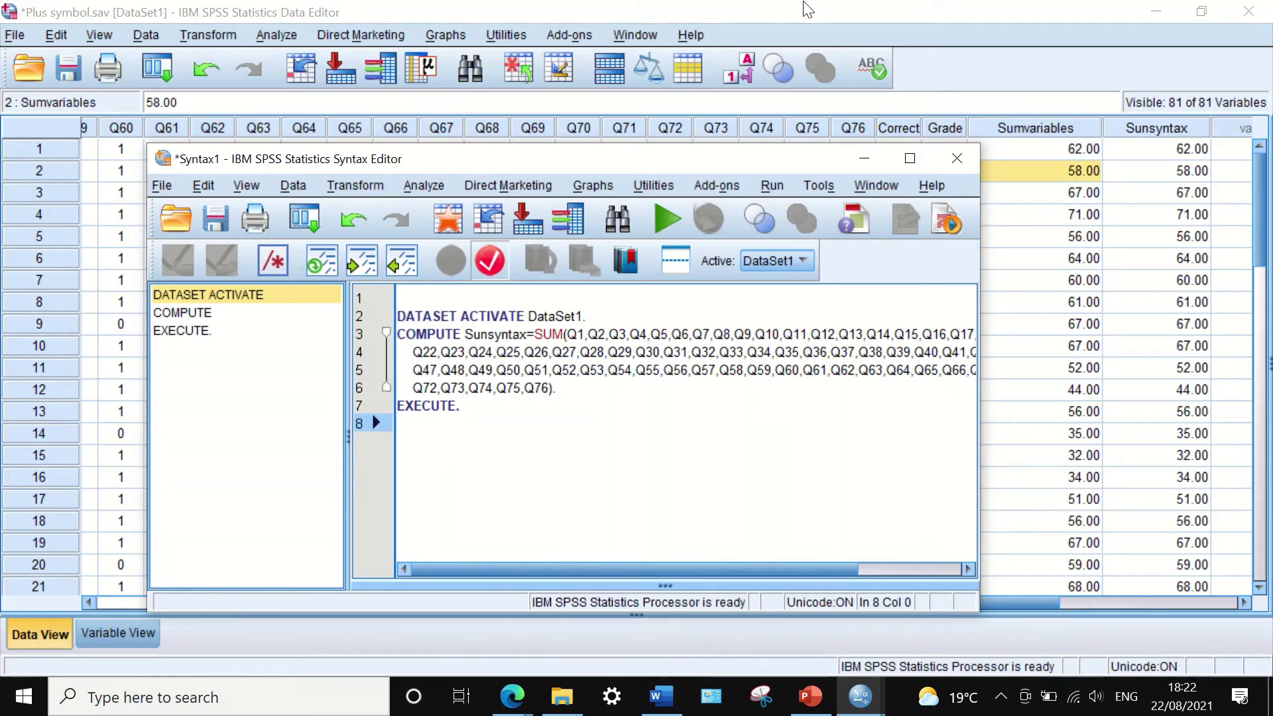
pyautogui.click(864, 159)
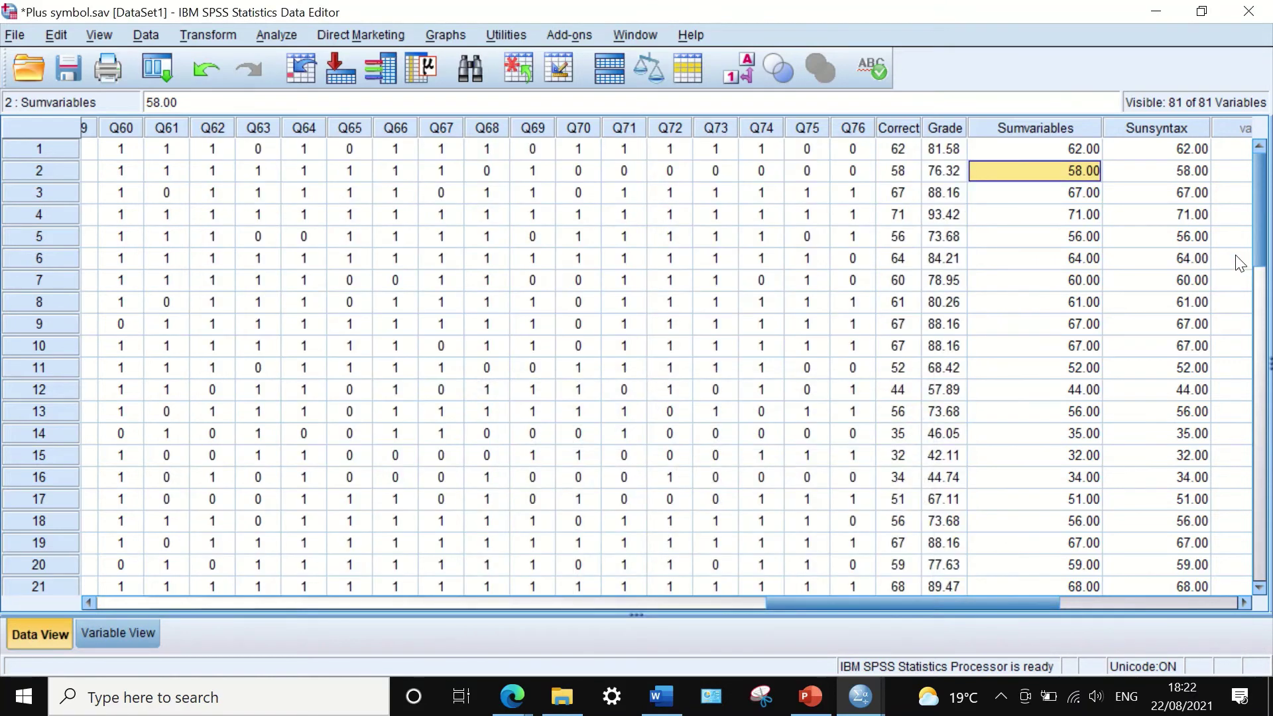
# - Look through the data rows down past the last case and return to the first cases and question columns
pyautogui.moveTo(1258, 230); pyautogui.dragTo(1211, 416)
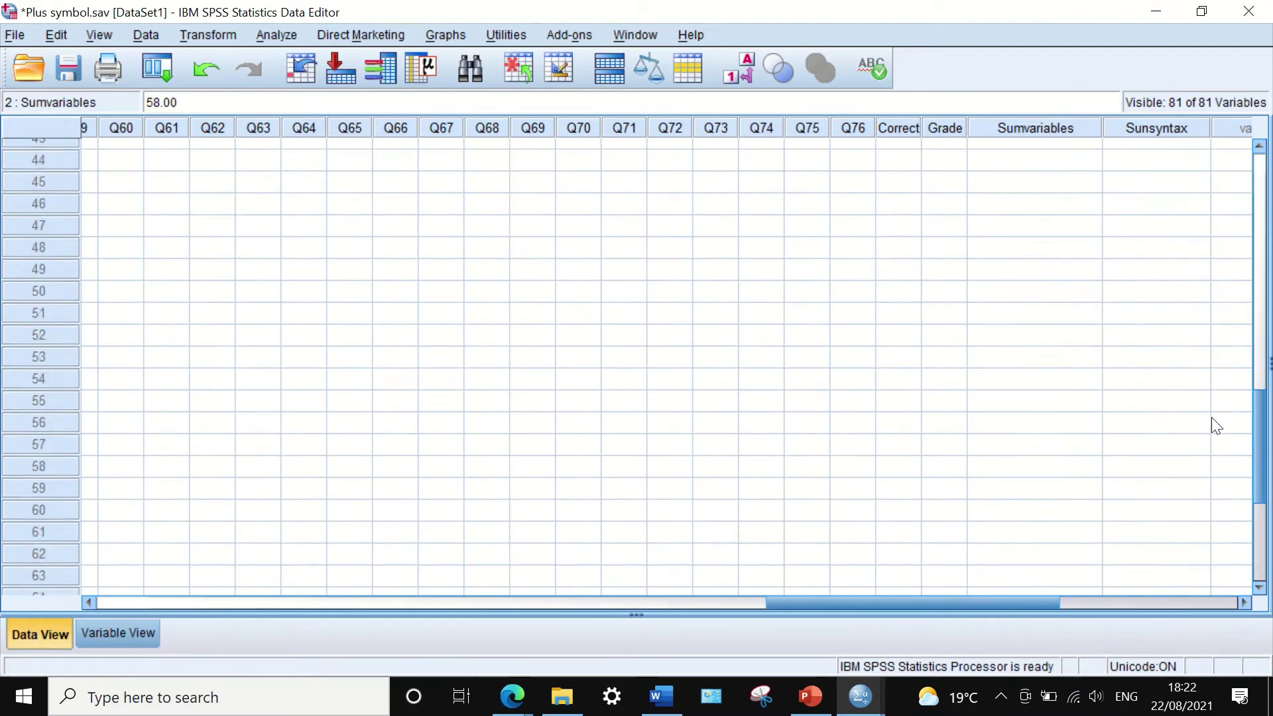
pyautogui.click(586, 604)
pyautogui.moveTo(586, 603); pyautogui.dragTo(52, 560)
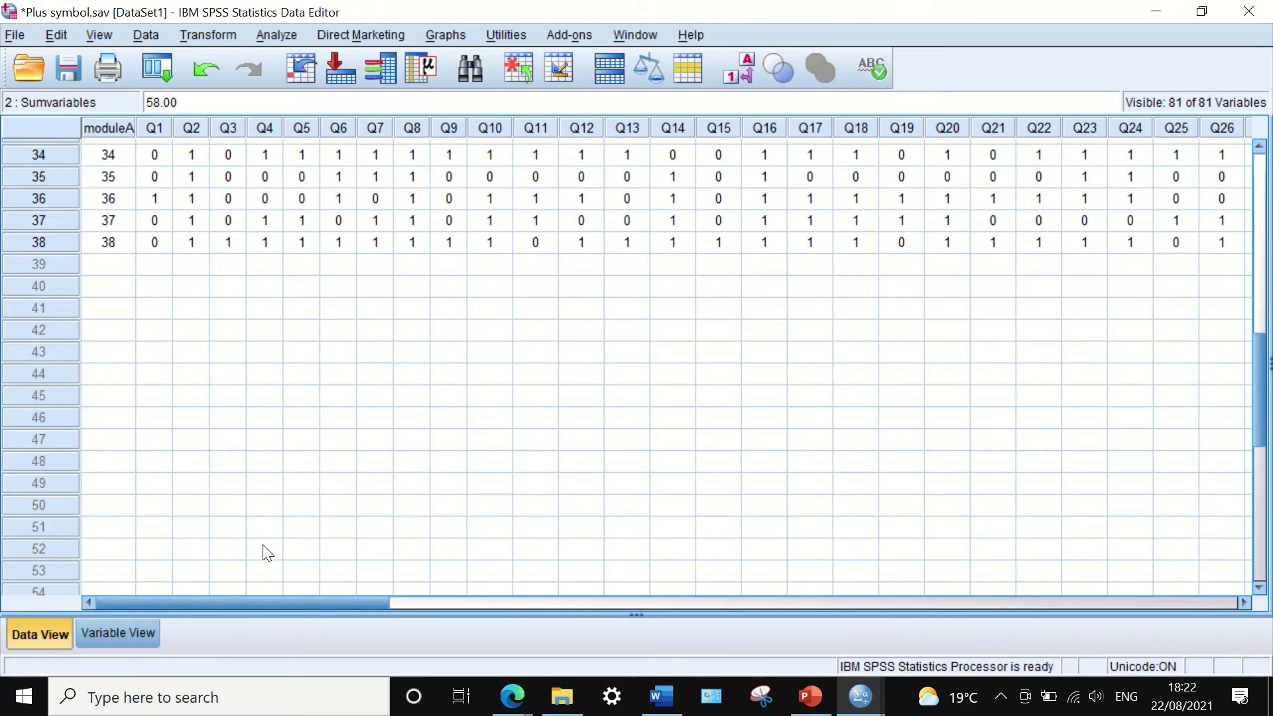
pyautogui.scroll(-8, 119, 292)
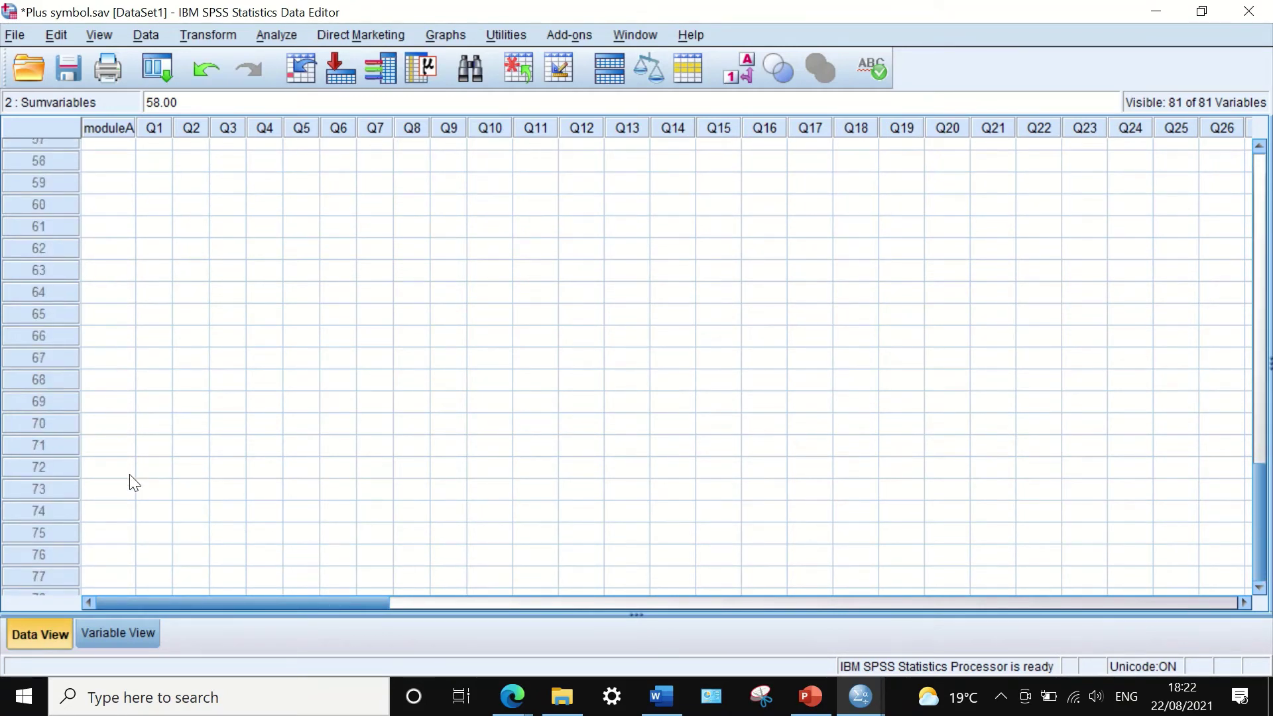
pyautogui.scroll(19, 132, 482)
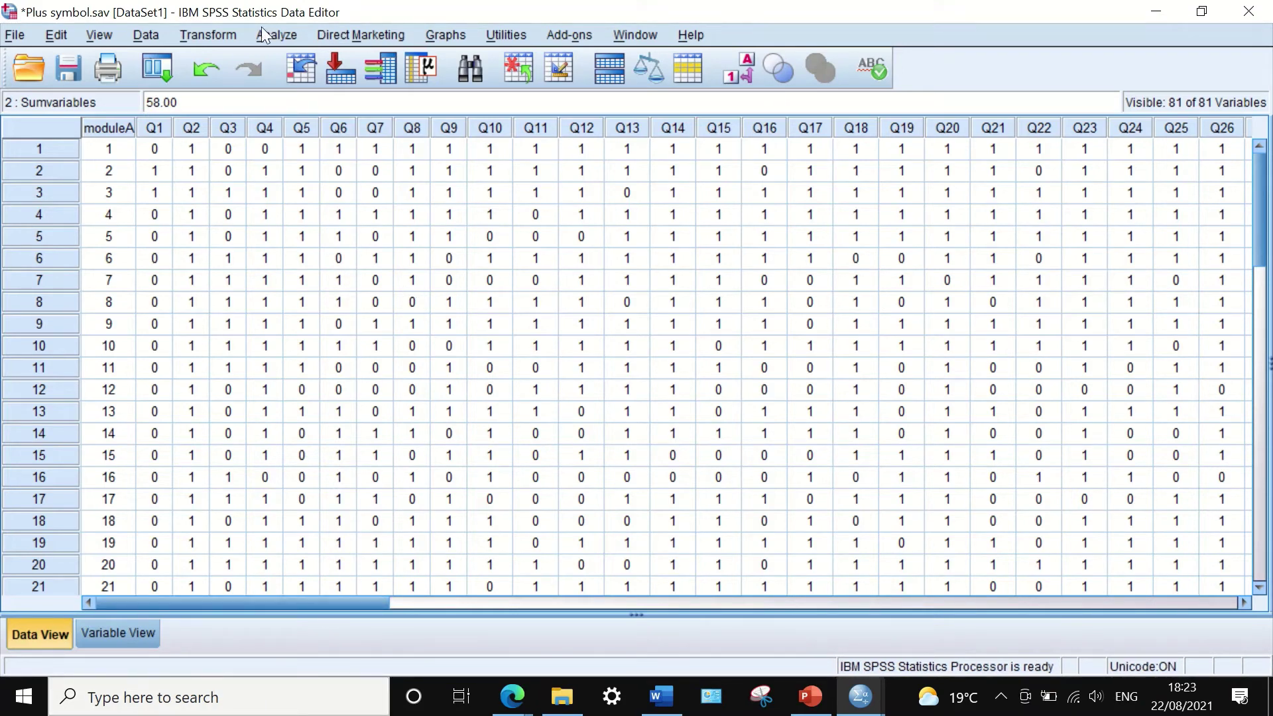
pyautogui.click(223, 34)
pyautogui.click(229, 63)
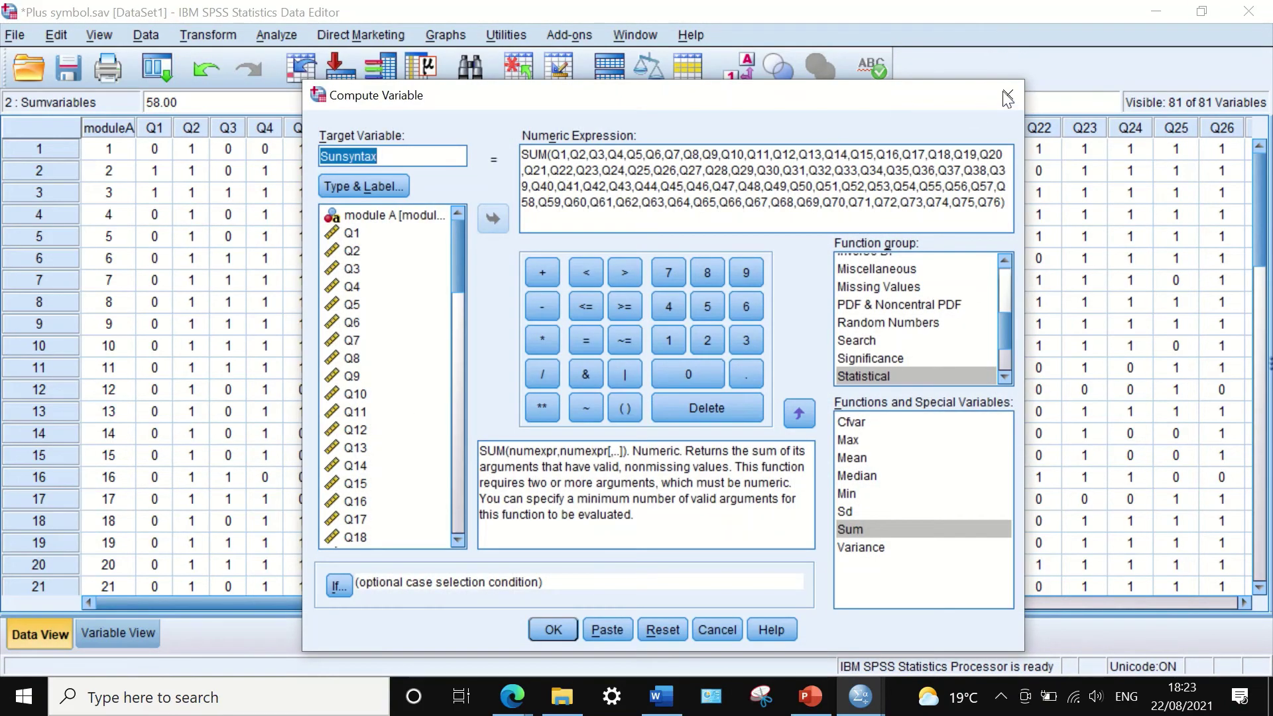
pyautogui.click(1007, 99)
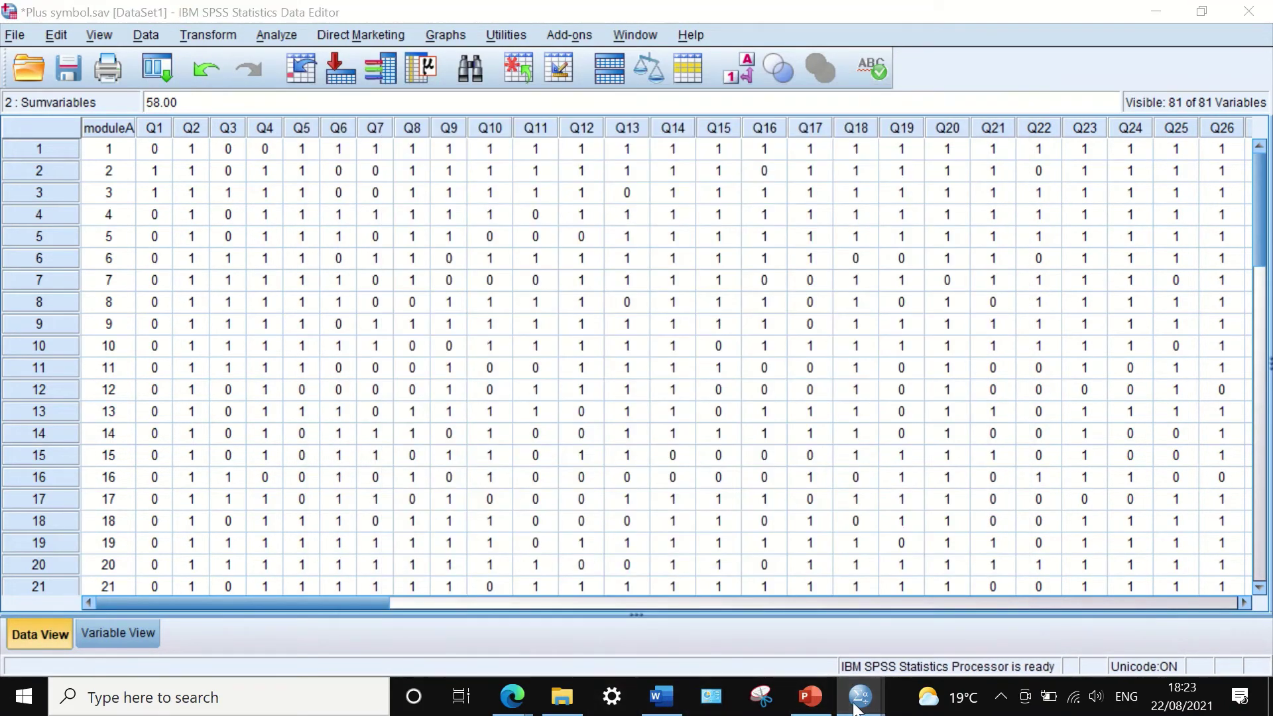
# - Restore the Syntax Editor and start saving the syntax under a new name in the Syntax folder inside the desktop's YouTube folder
pyautogui.moveTo(860, 696)
pyautogui.click(1035, 619)
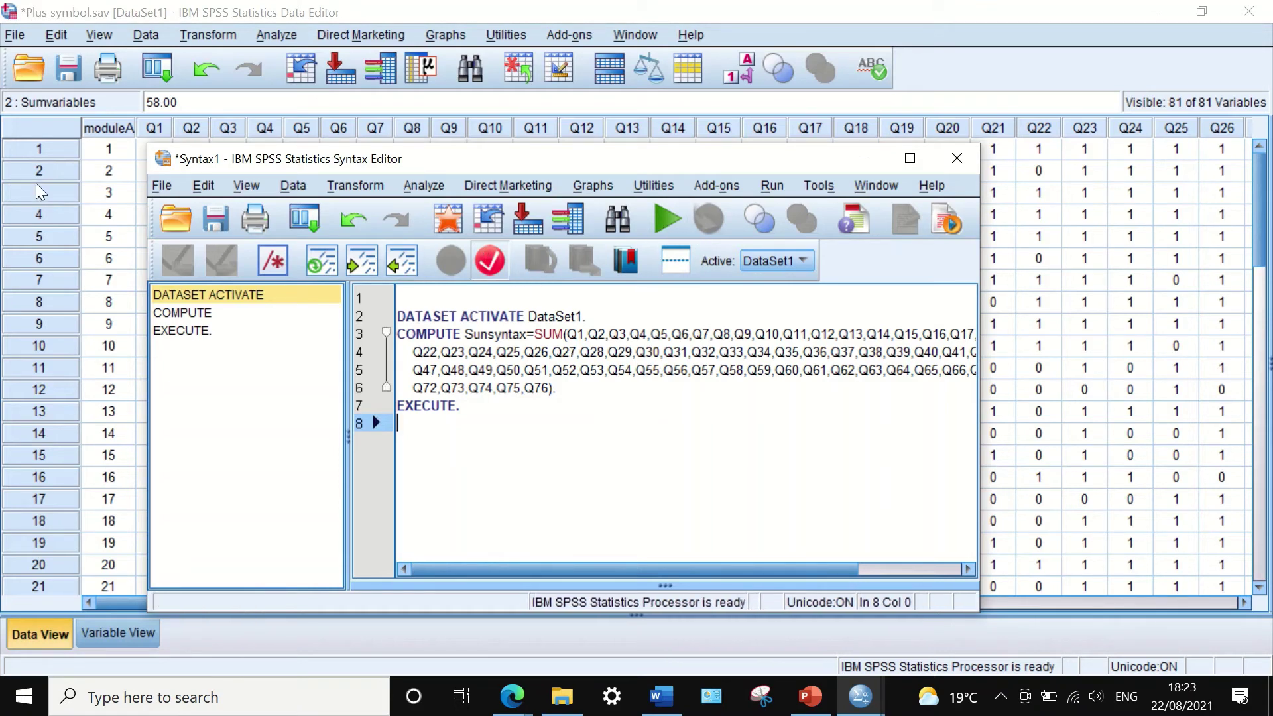
pyautogui.click(161, 185)
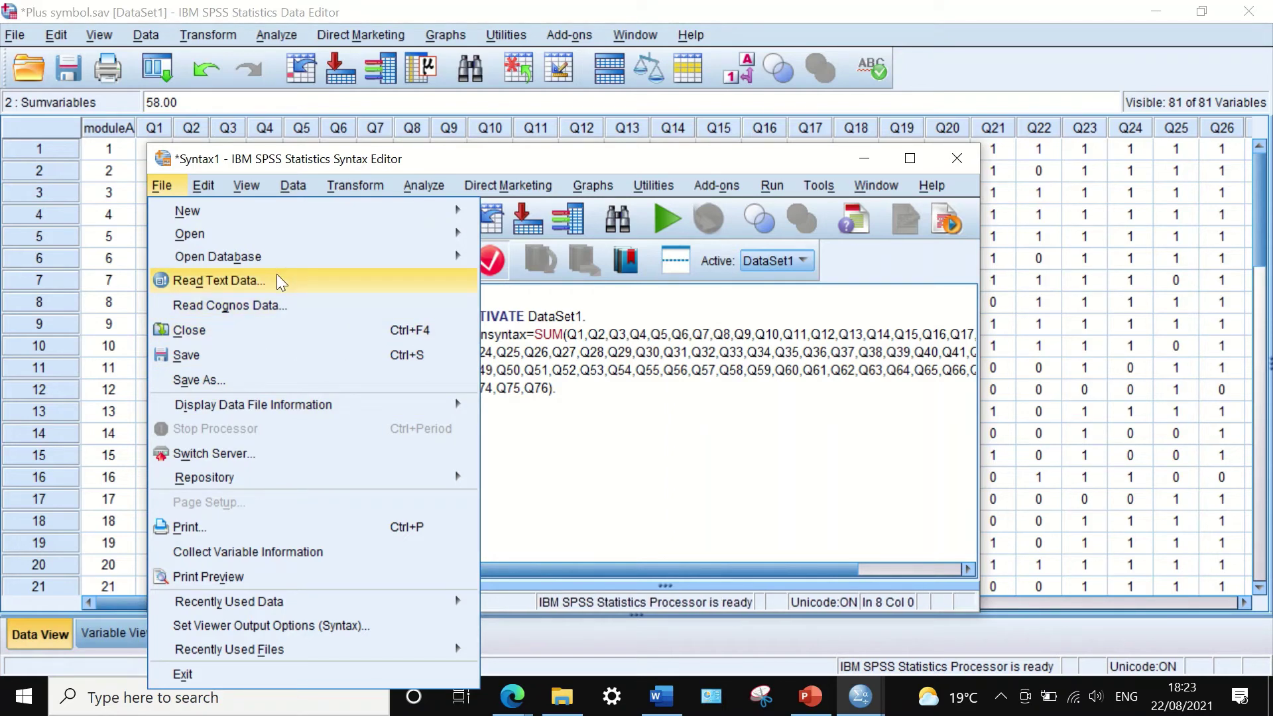
pyautogui.click(284, 379)
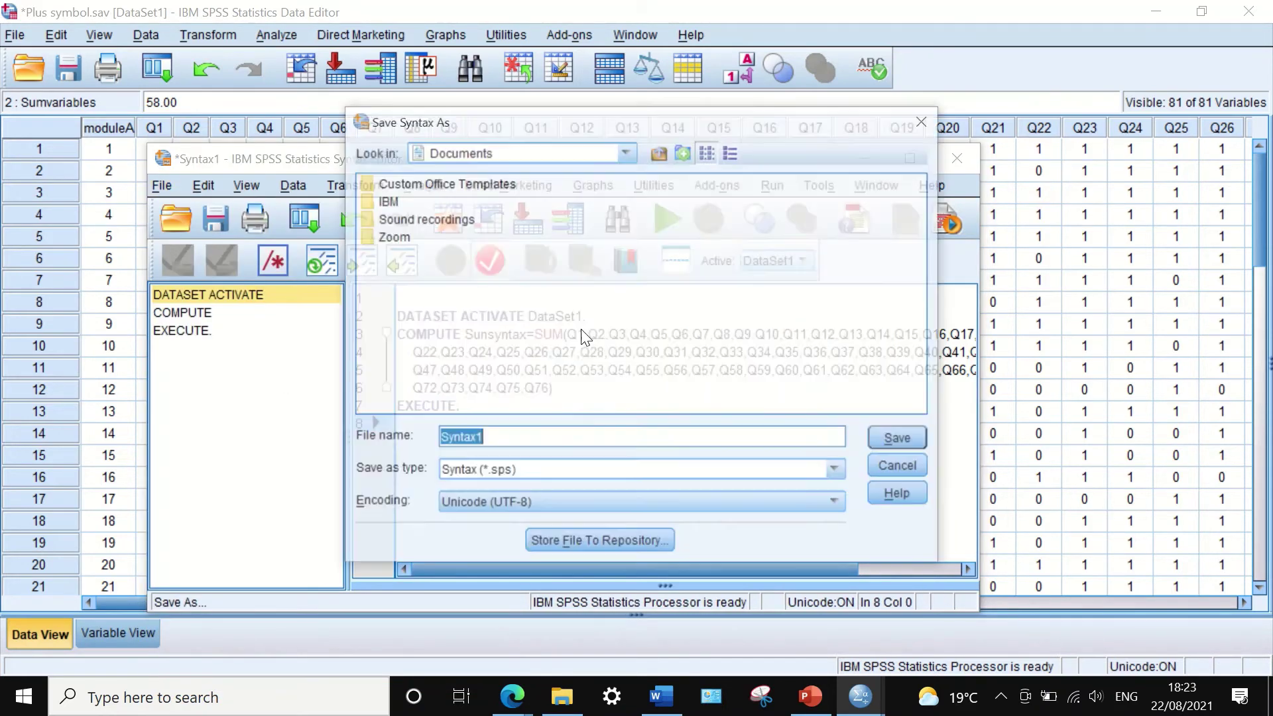
pyautogui.click(493, 153)
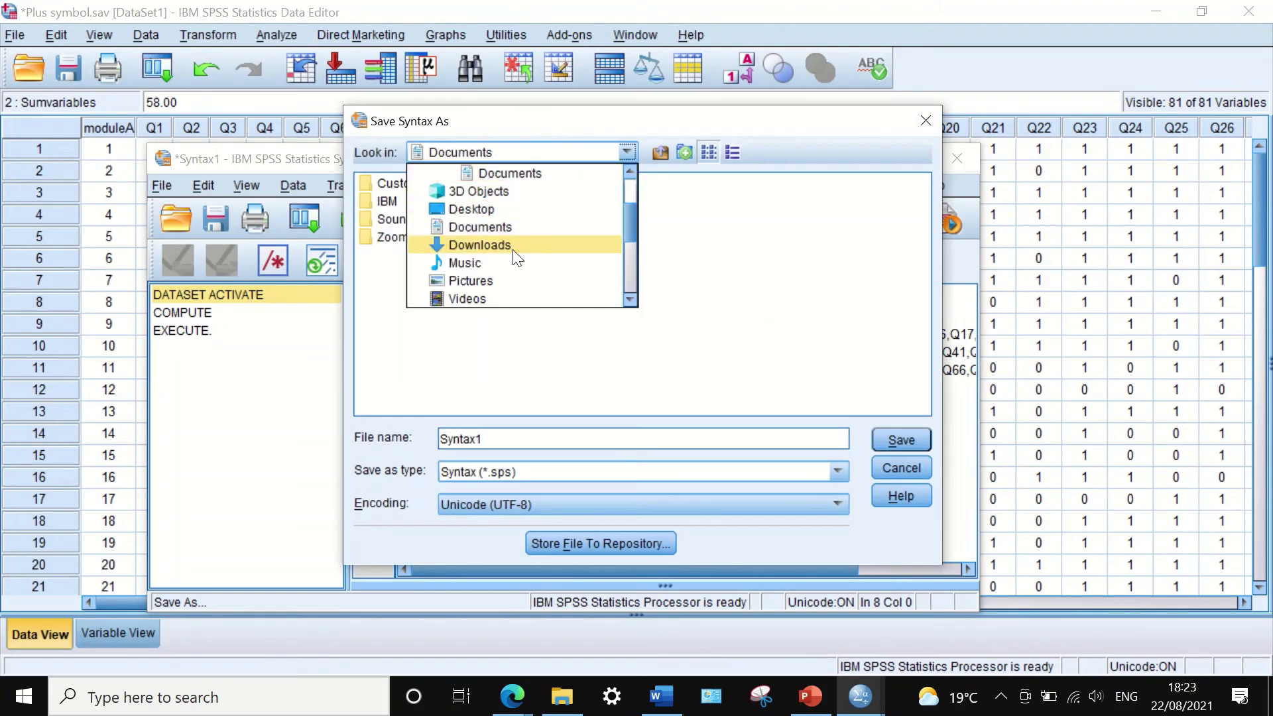
pyautogui.scroll(2, 504, 219)
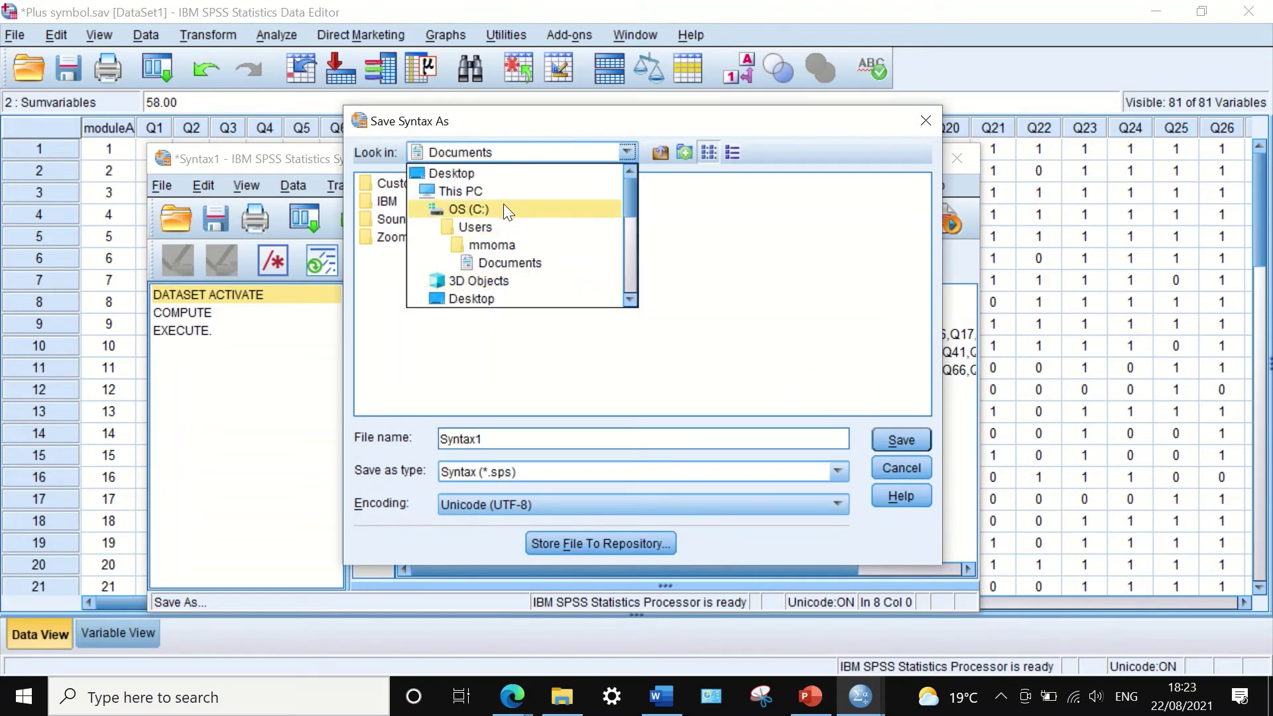
pyautogui.click(448, 174)
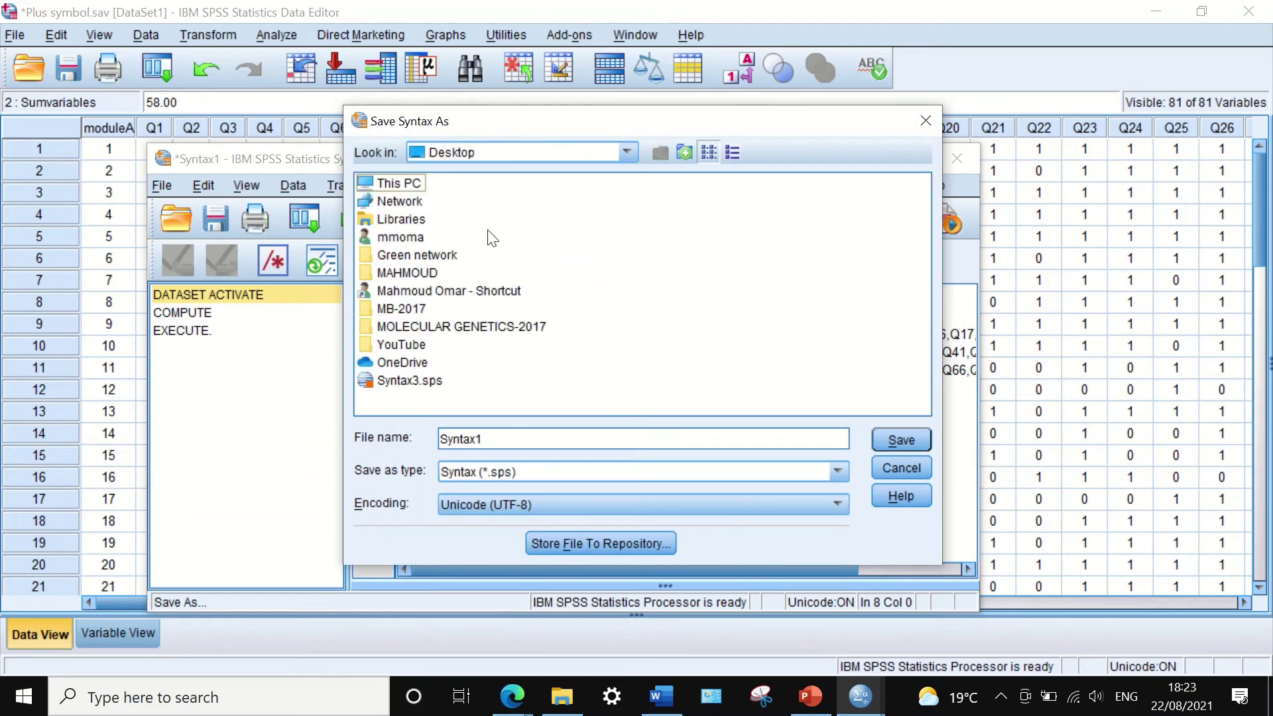
pyautogui.doubleClick(400, 346)
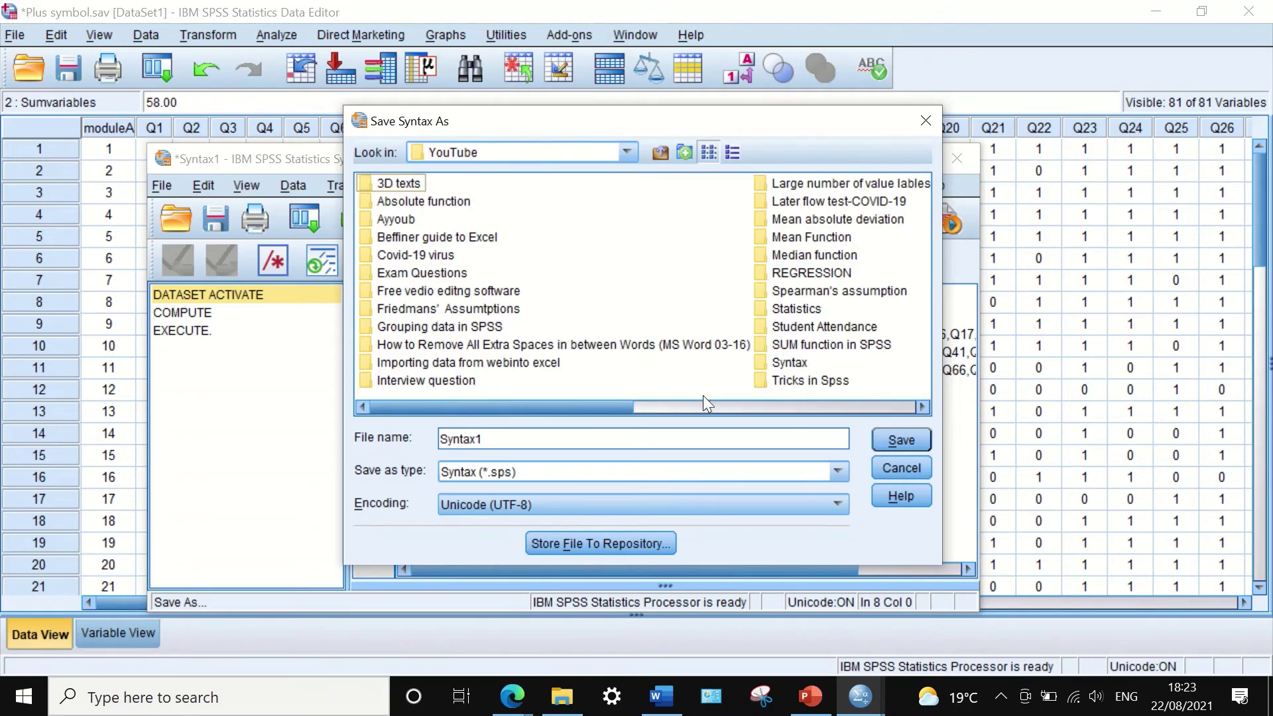
pyautogui.moveTo(578, 404); pyautogui.dragTo(759, 404)
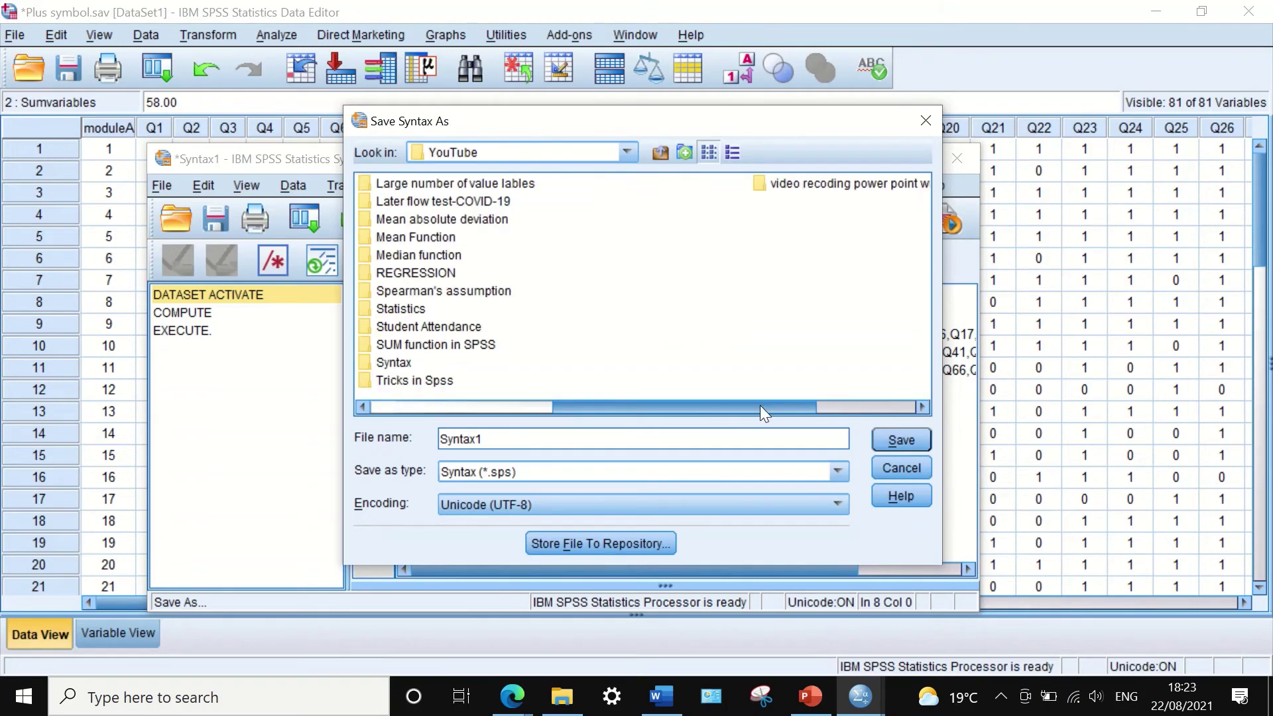
pyautogui.doubleClick(398, 363)
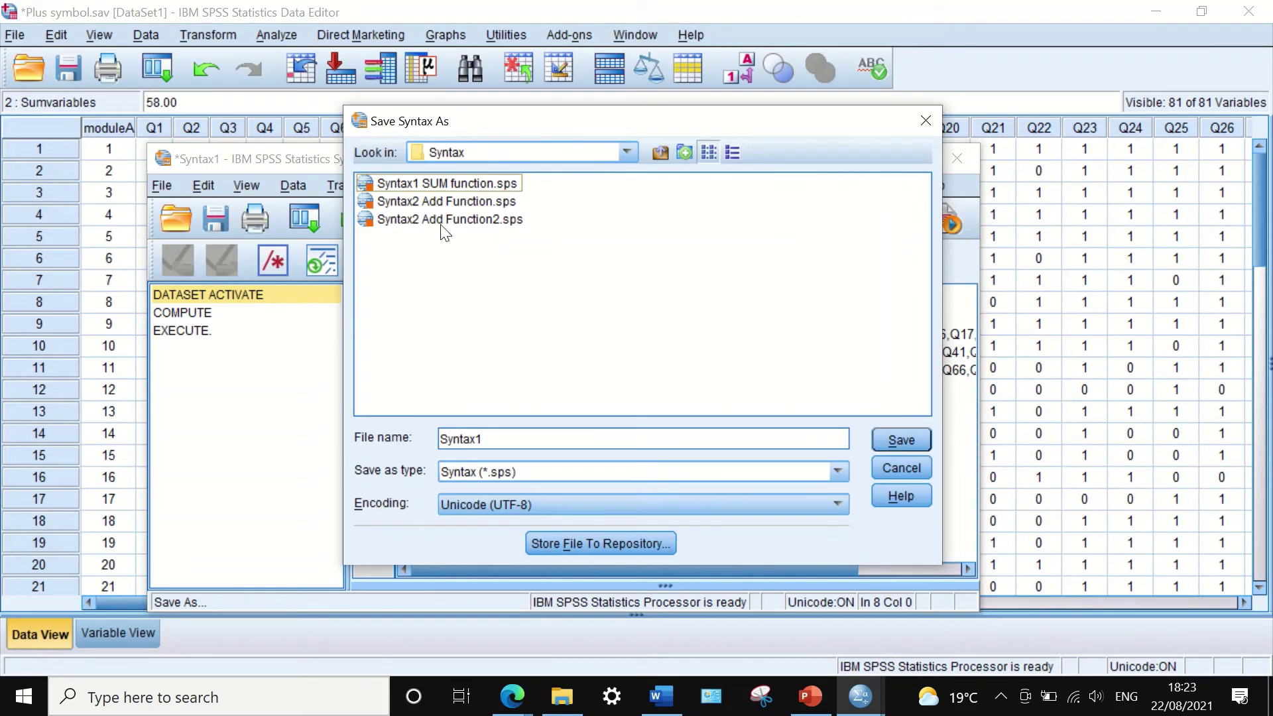
# - Save the syntax as Syntax1 SUM function2.sps in the Syntax folder and close the Syntax Editor
pyautogui.click(428, 183)
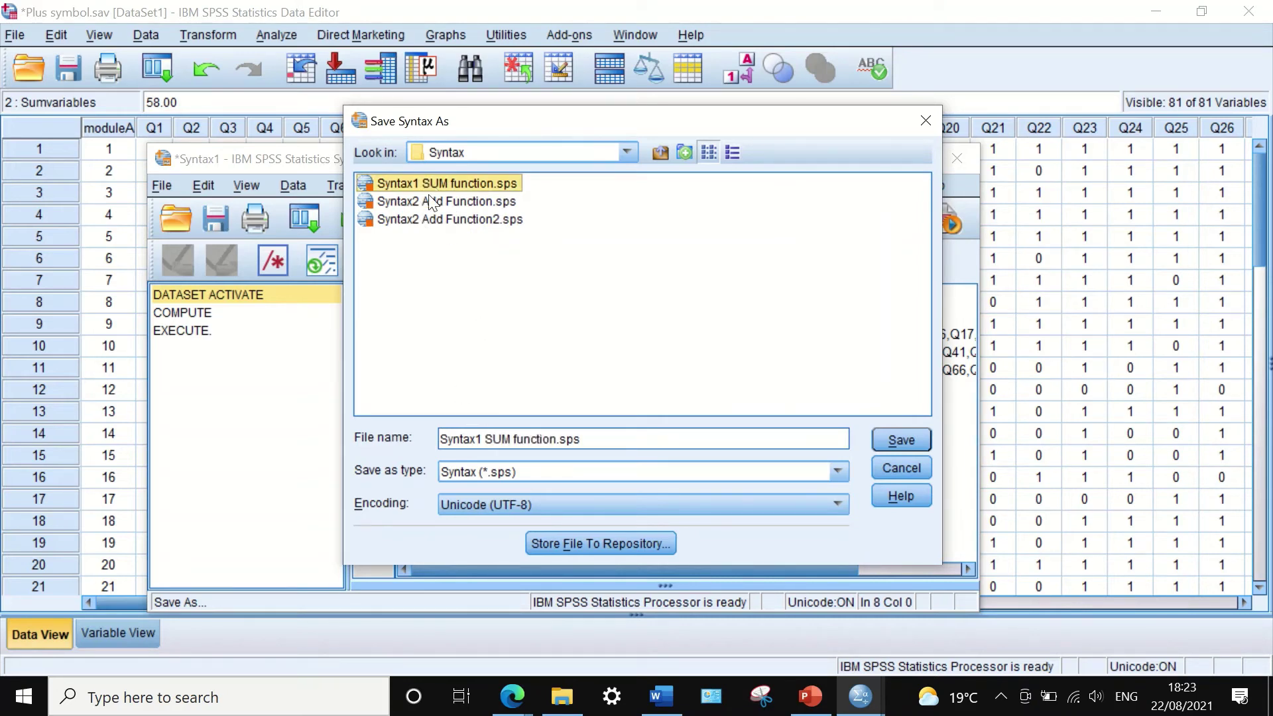
pyautogui.click(557, 440)
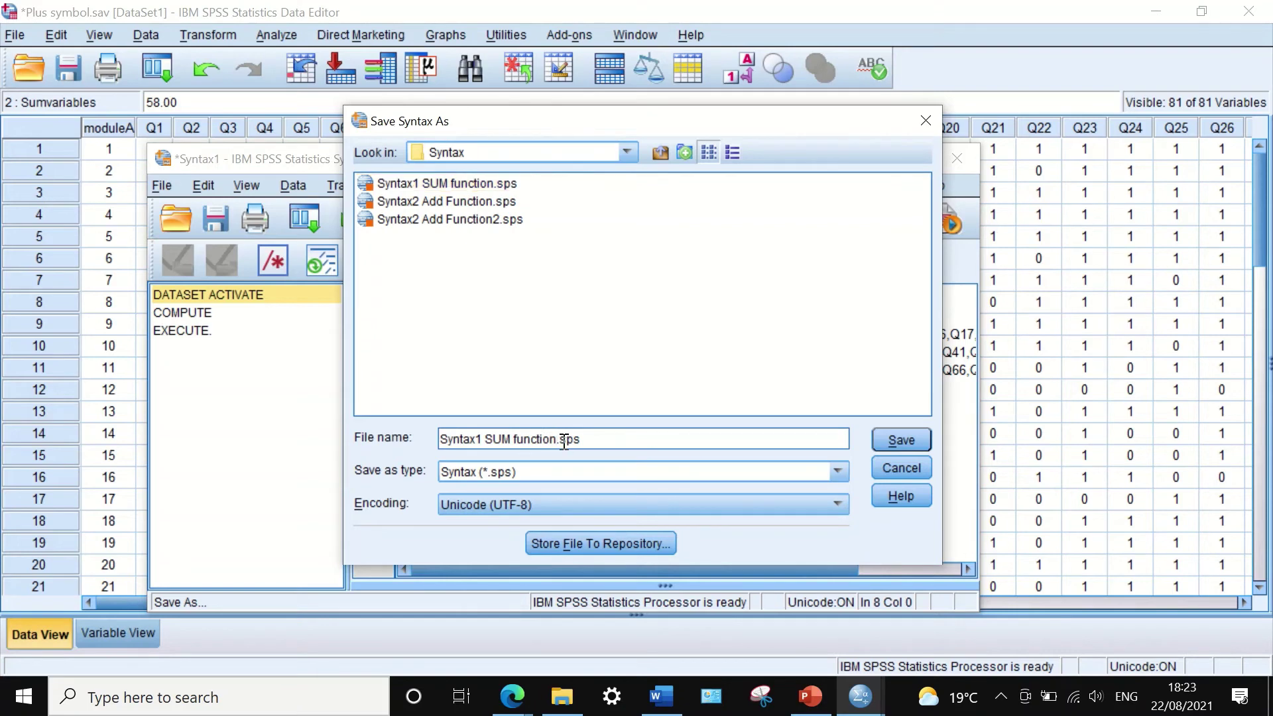
pyautogui.click(899, 443)
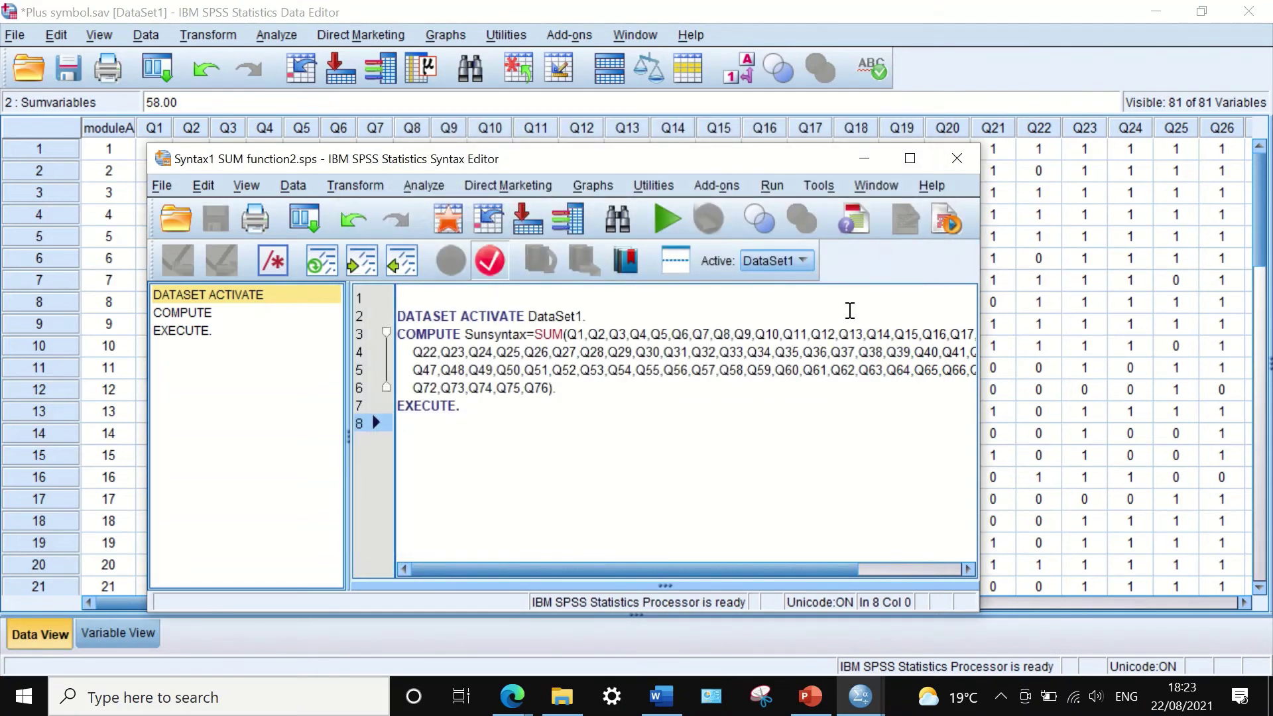
pyautogui.click(957, 161)
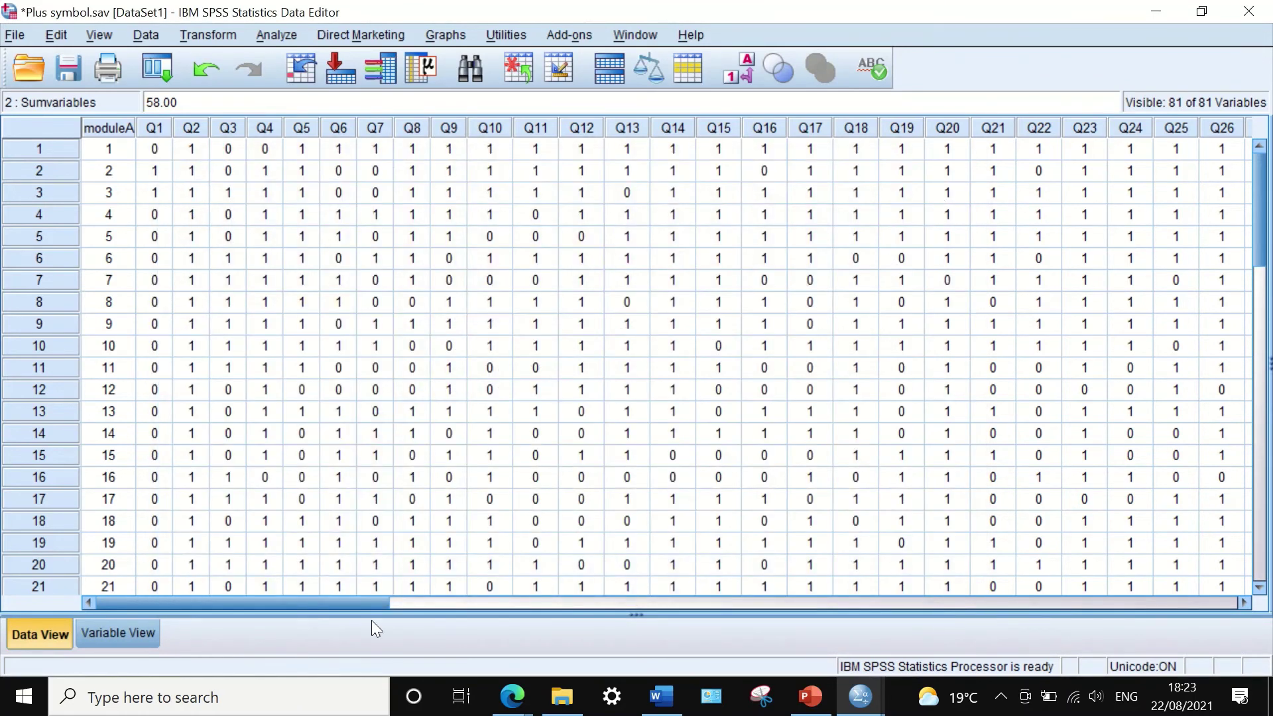
# - Delete the Sunsyntax variable from the dataset
pyautogui.moveTo(216, 601); pyautogui.dragTo(924, 599)
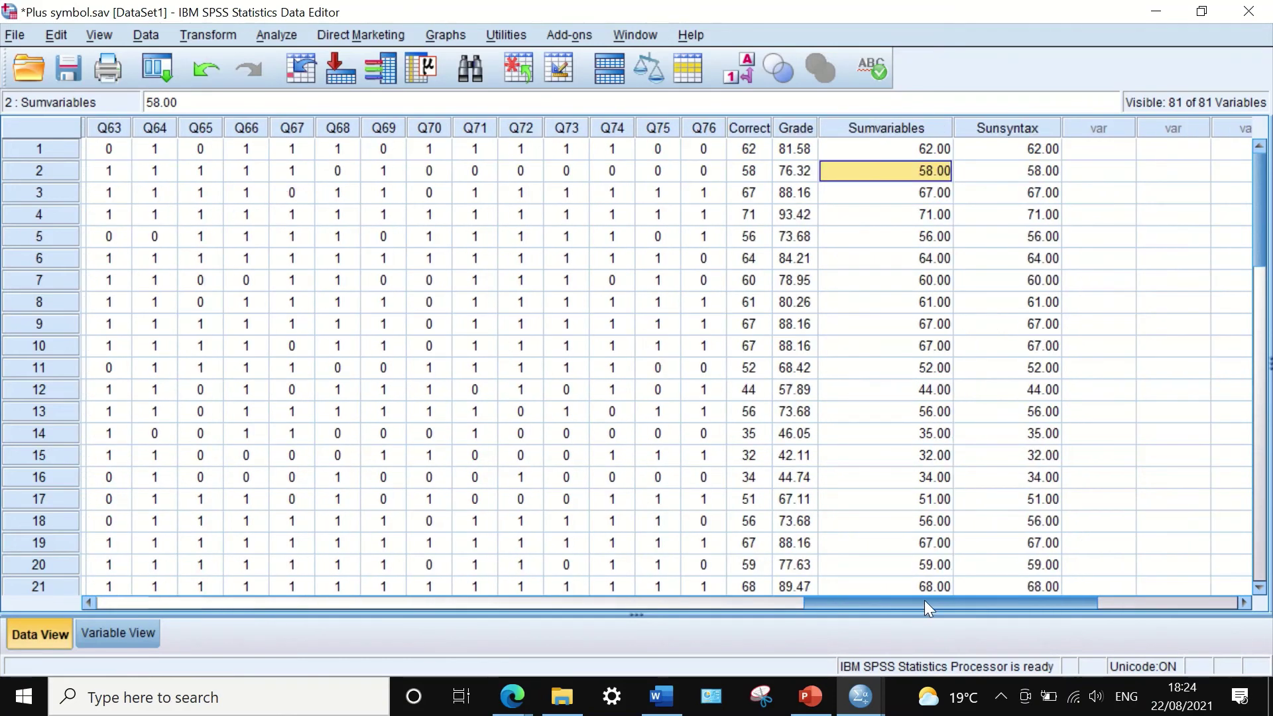
pyautogui.click(1019, 130)
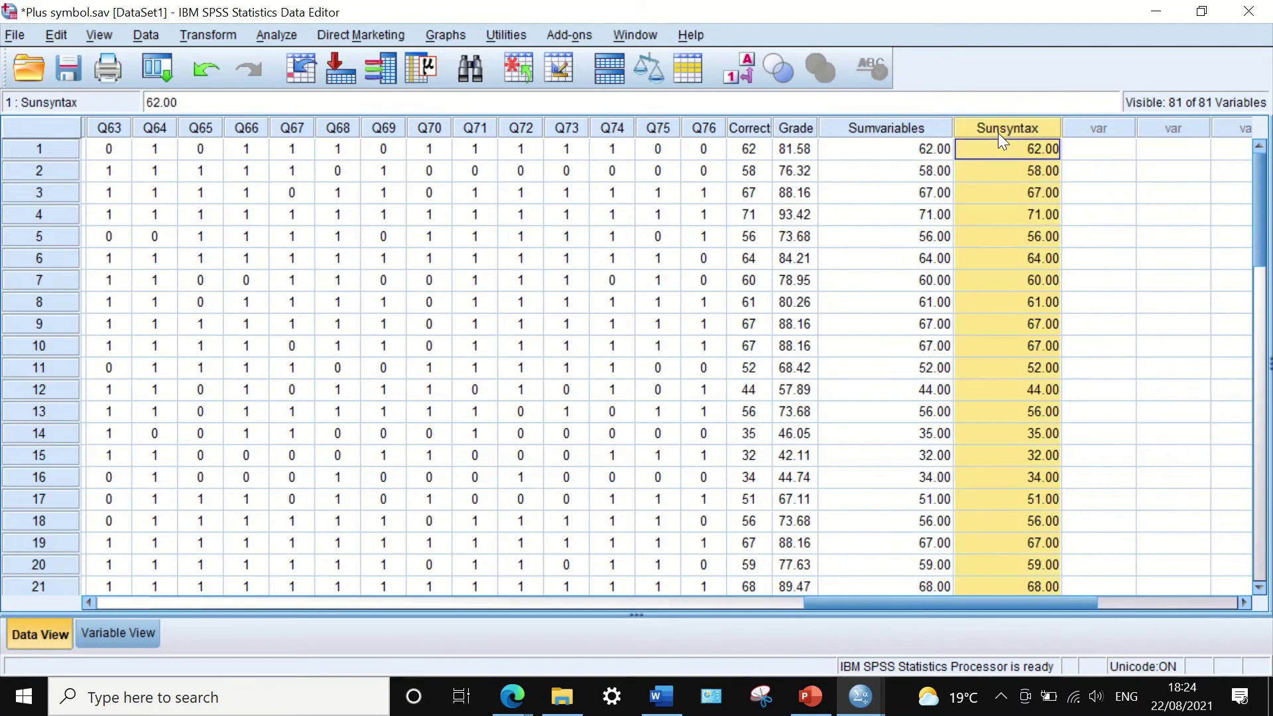
pyautogui.press('Delete')
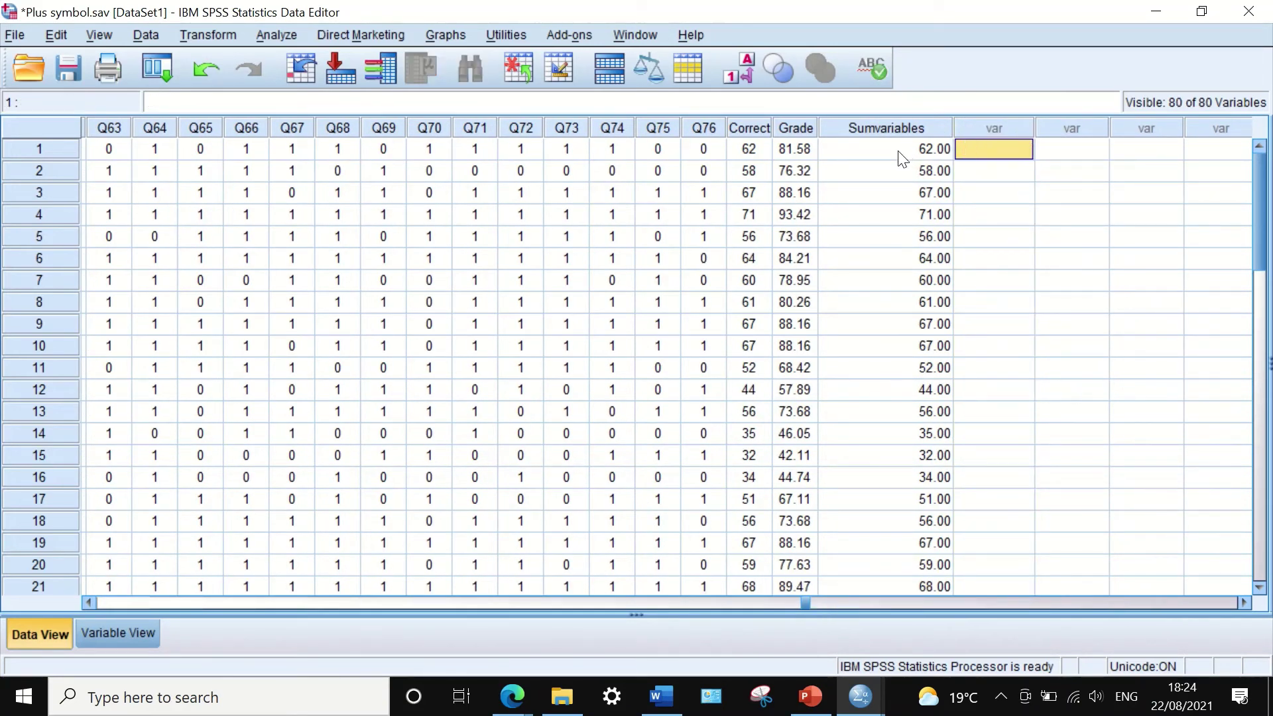
# - Set case 2's answers for Q76, Q75, Q74, Q73 and Q72 to 1
pyautogui.click(701, 172)
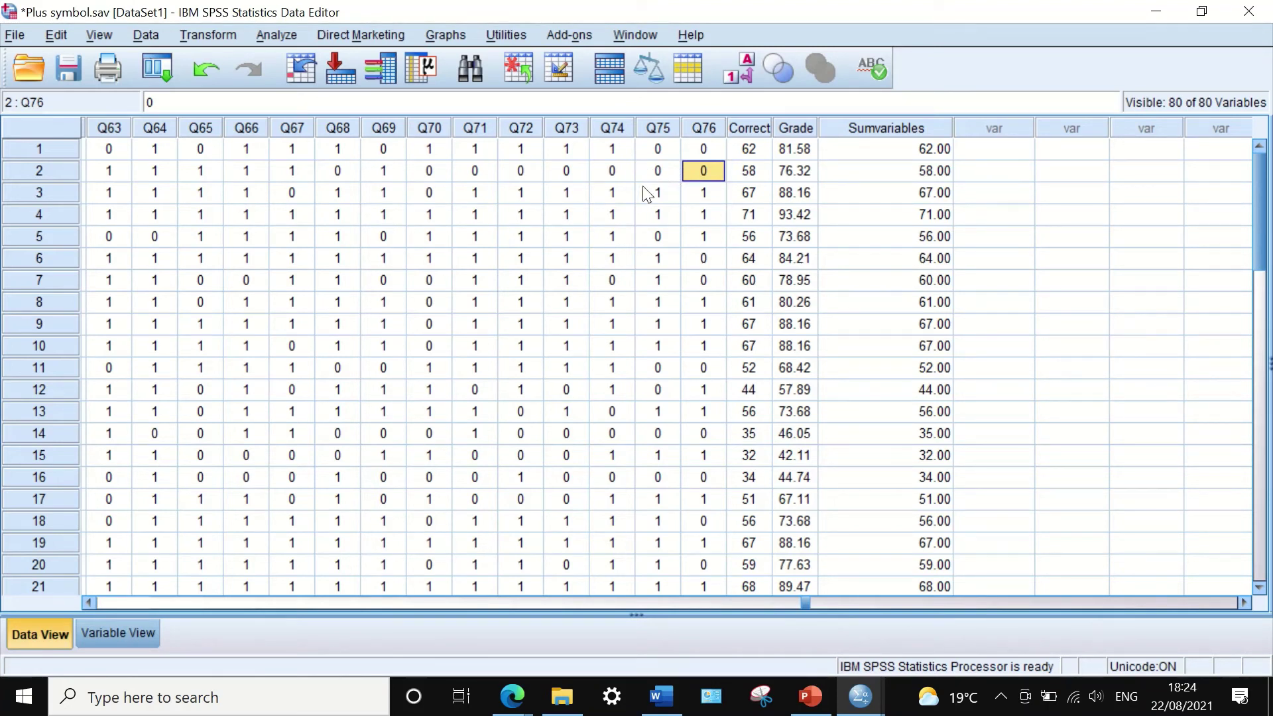
pyautogui.write('1')
pyautogui.press('Left')
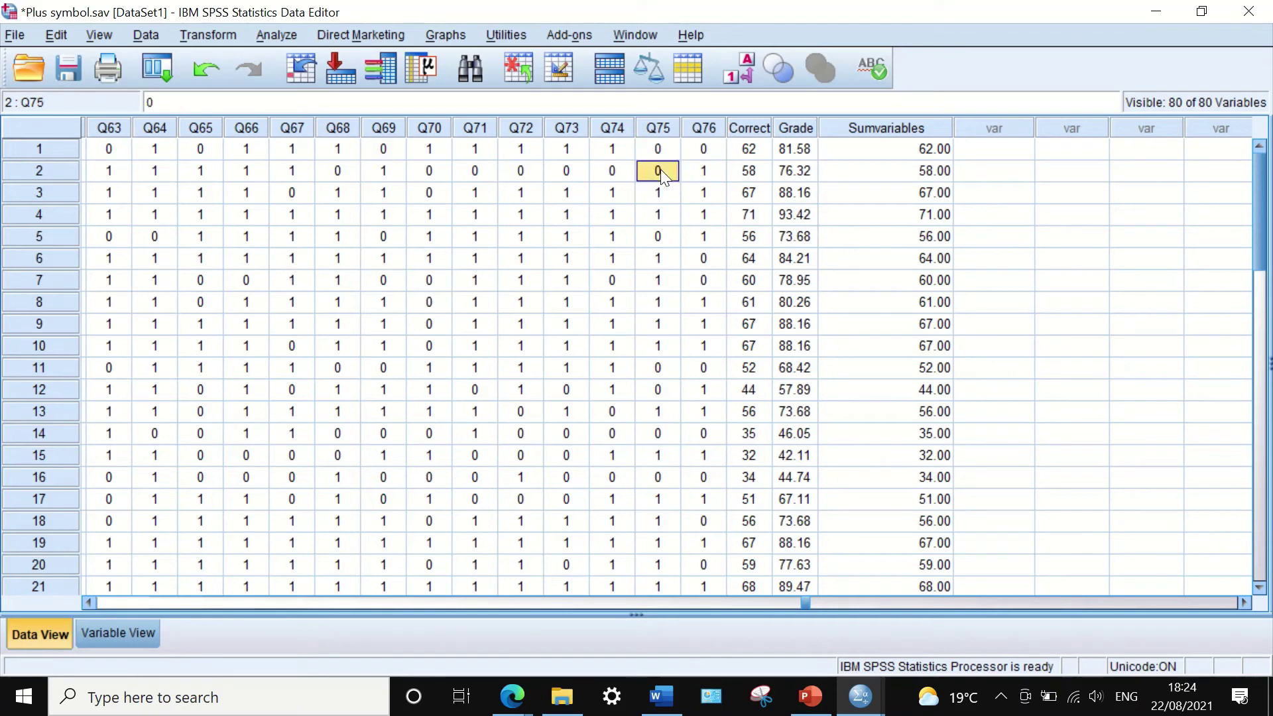
pyautogui.write('11')
pyautogui.press('Left')
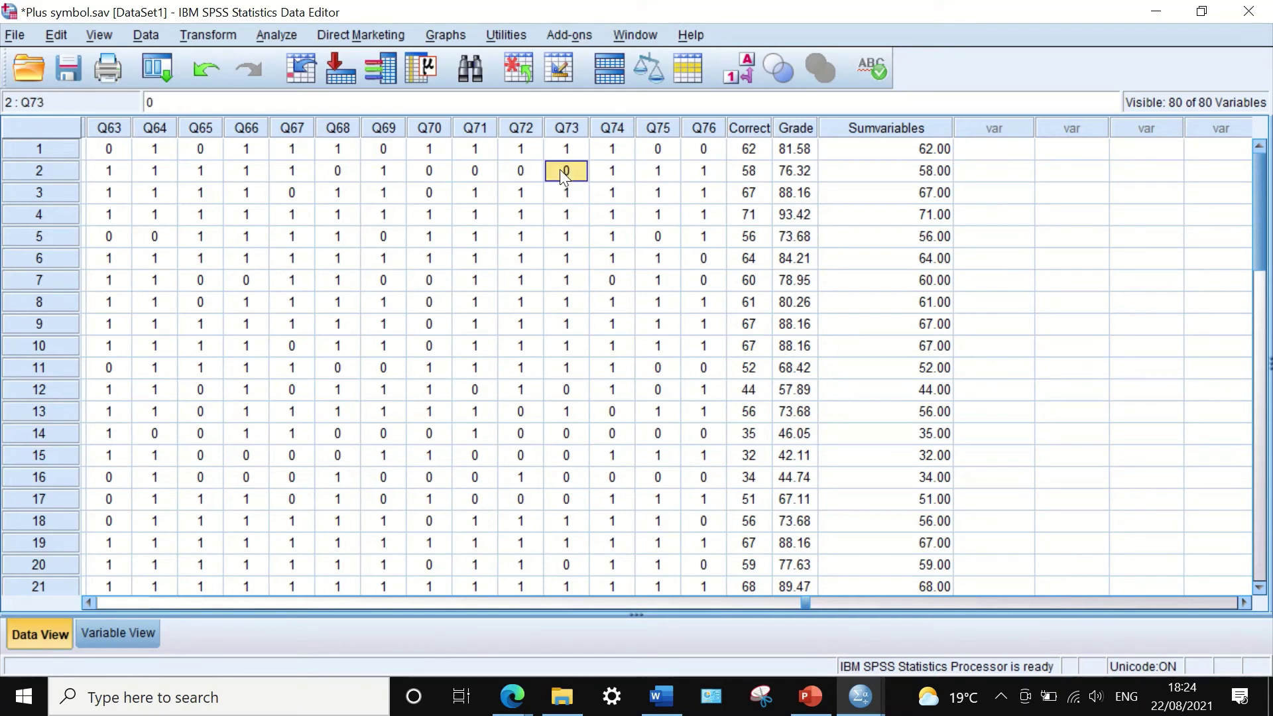
pyautogui.write('1')
pyautogui.press('Left')
pyautogui.write('1')
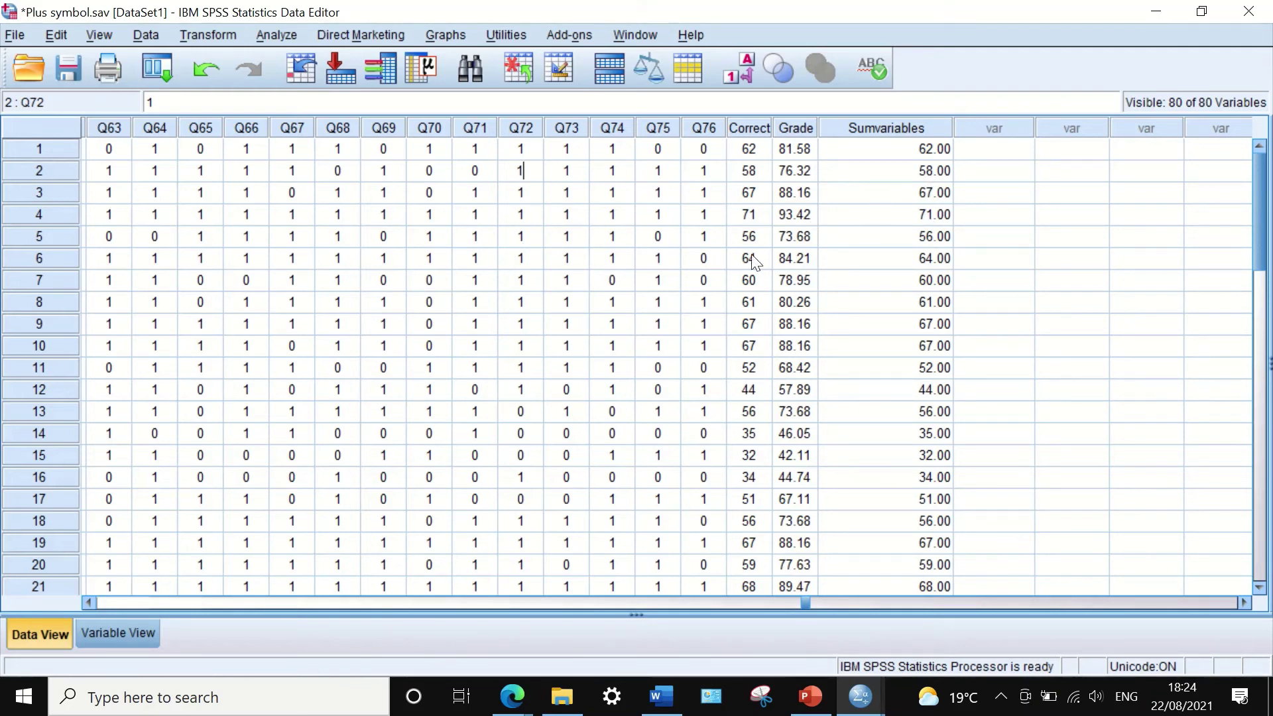
pyautogui.click(206, 30)
pyautogui.click(204, 57)
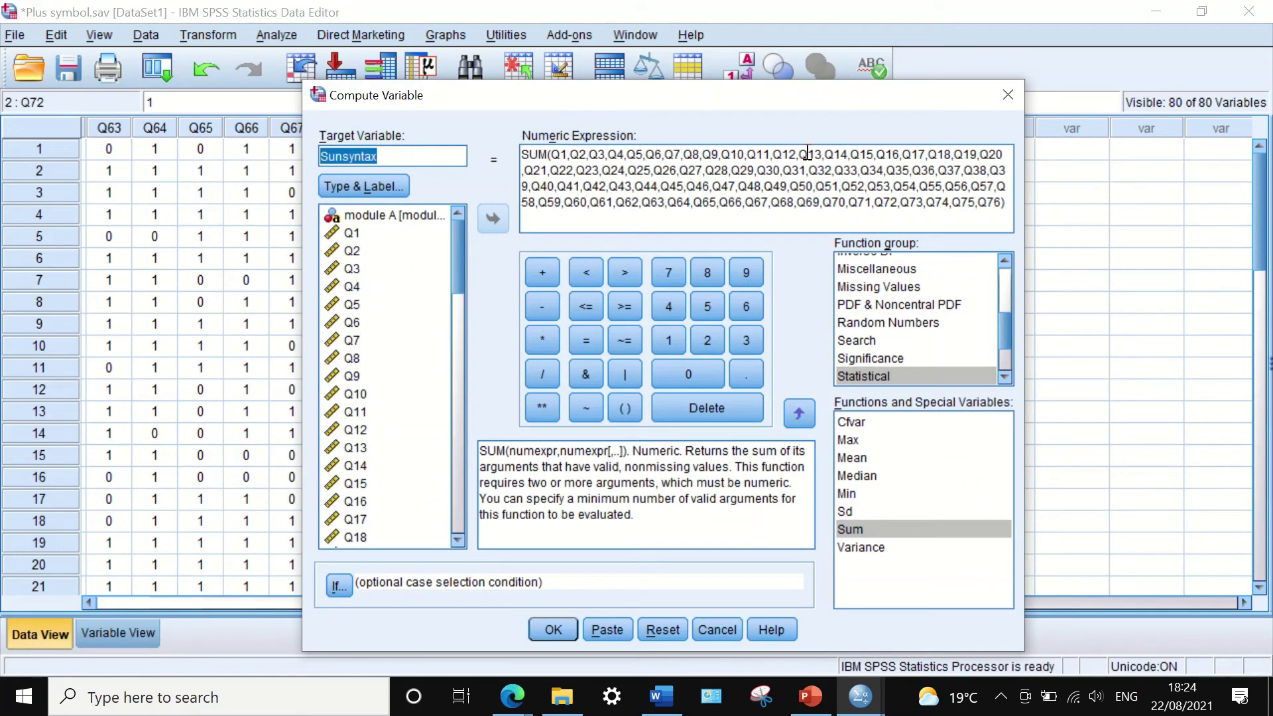
pyautogui.click(1003, 94)
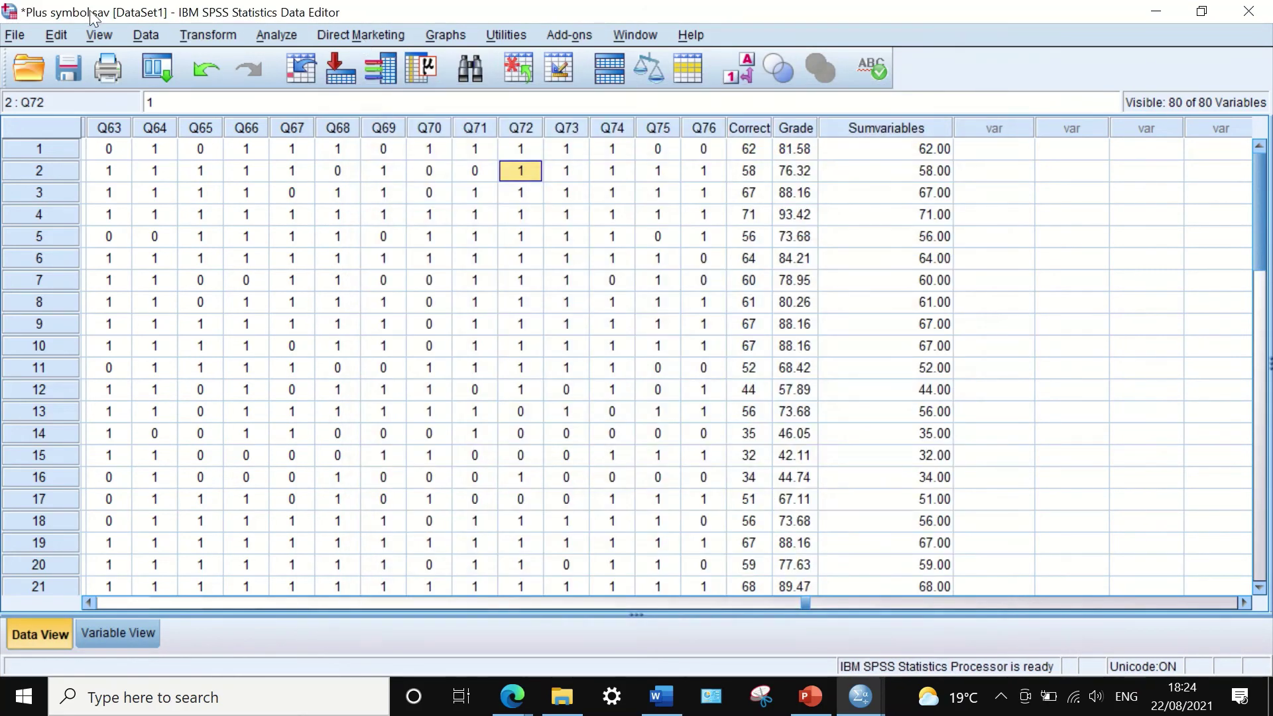
# - Open the saved syntax file Syntax1 SUM function2.sps and shift its window down to uncover the data's column headers
pyautogui.click(15, 36)
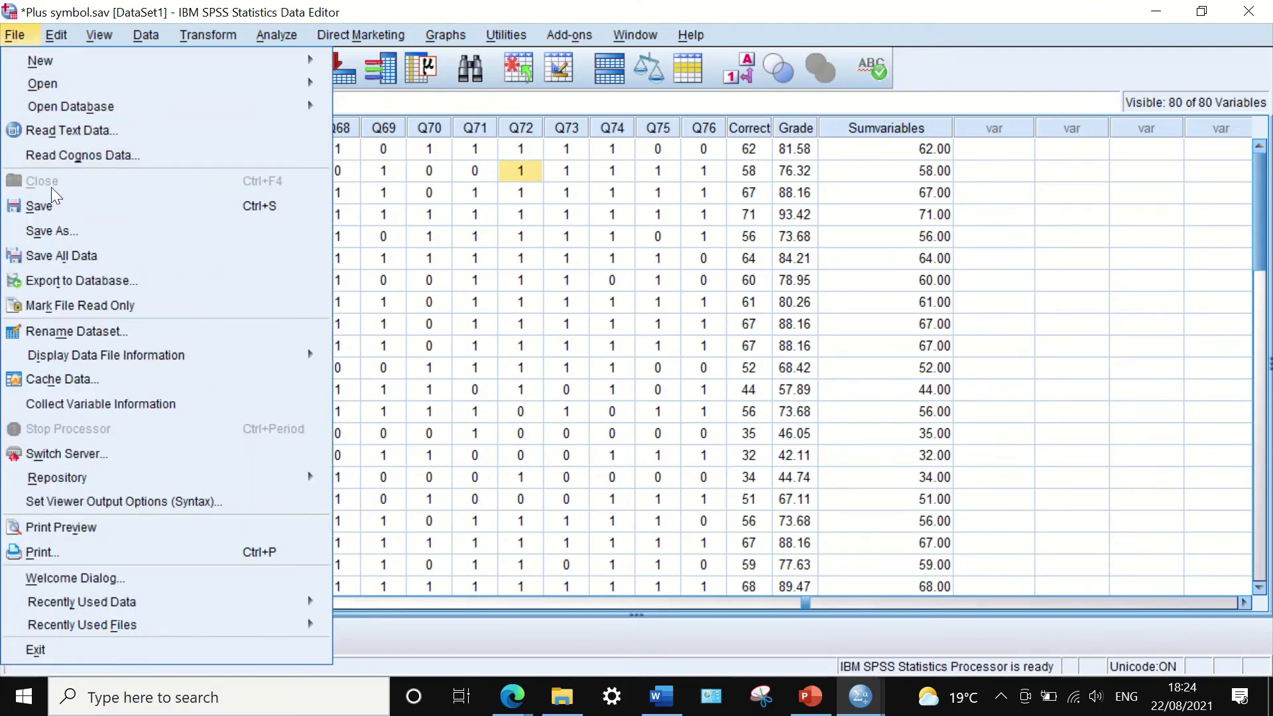
pyautogui.moveTo(77, 81)
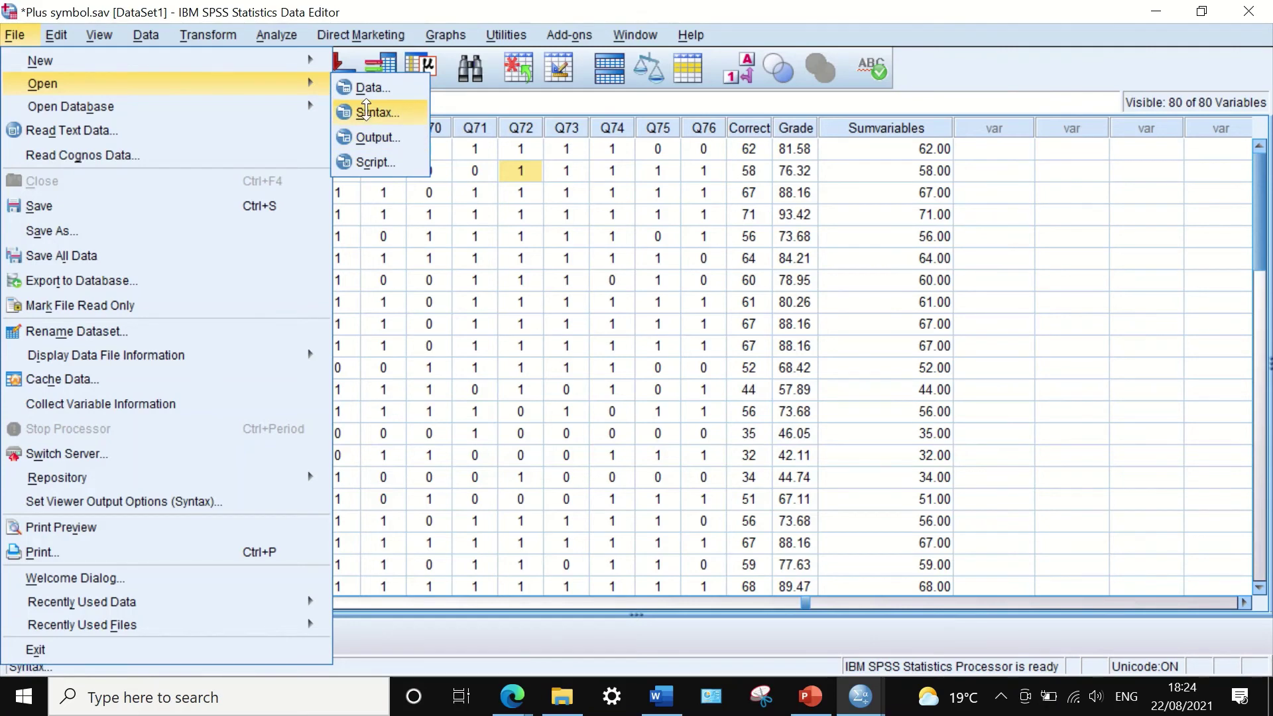
pyautogui.click(366, 111)
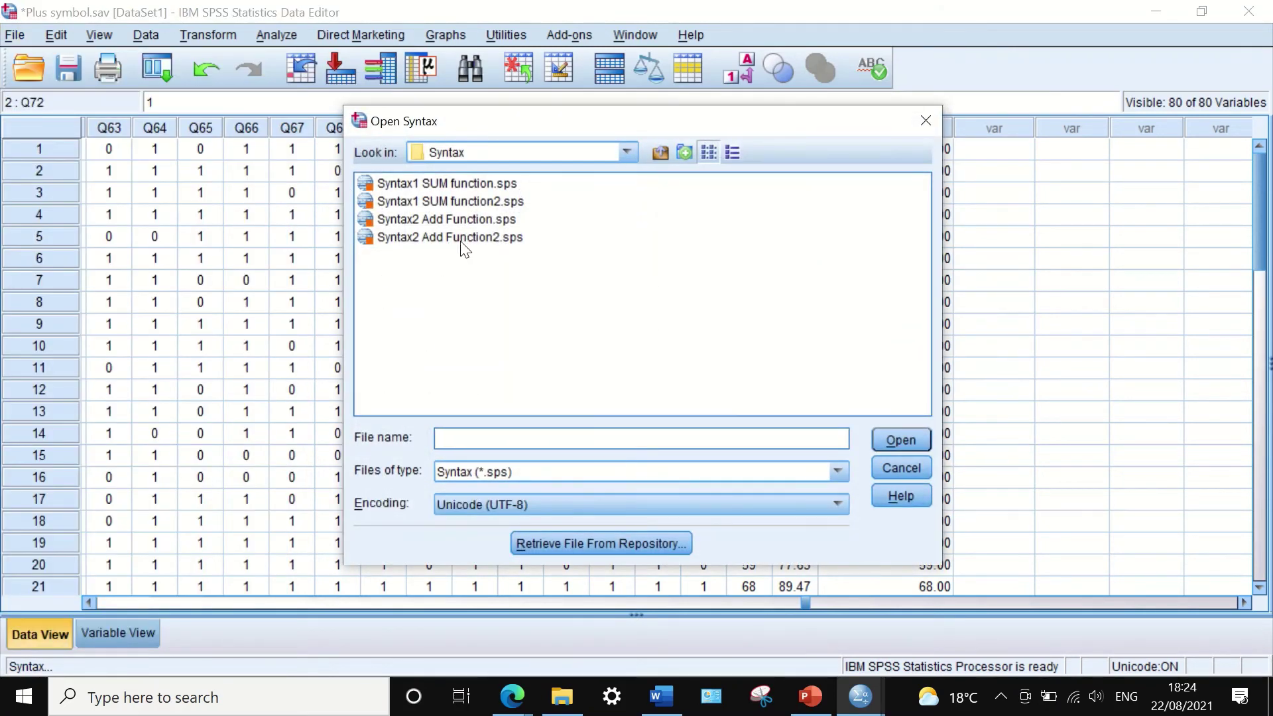
pyautogui.doubleClick(443, 200)
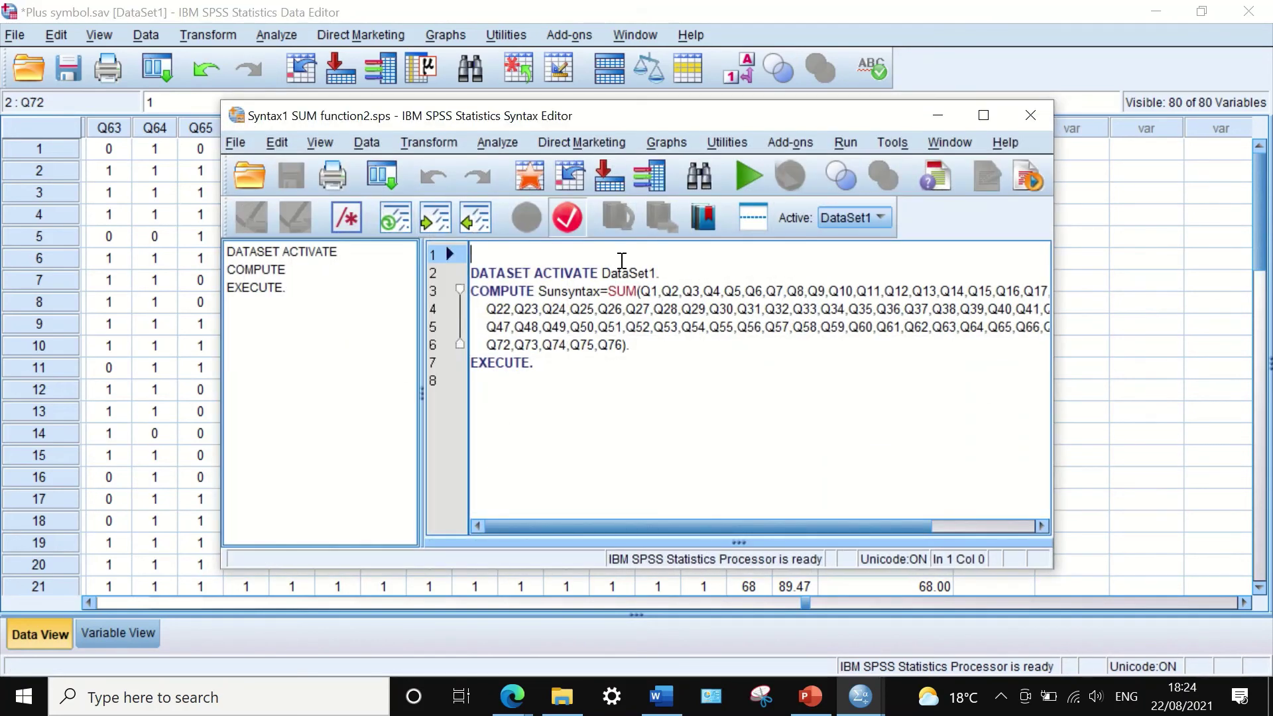
pyautogui.moveTo(786, 117); pyautogui.dragTo(793, 170)
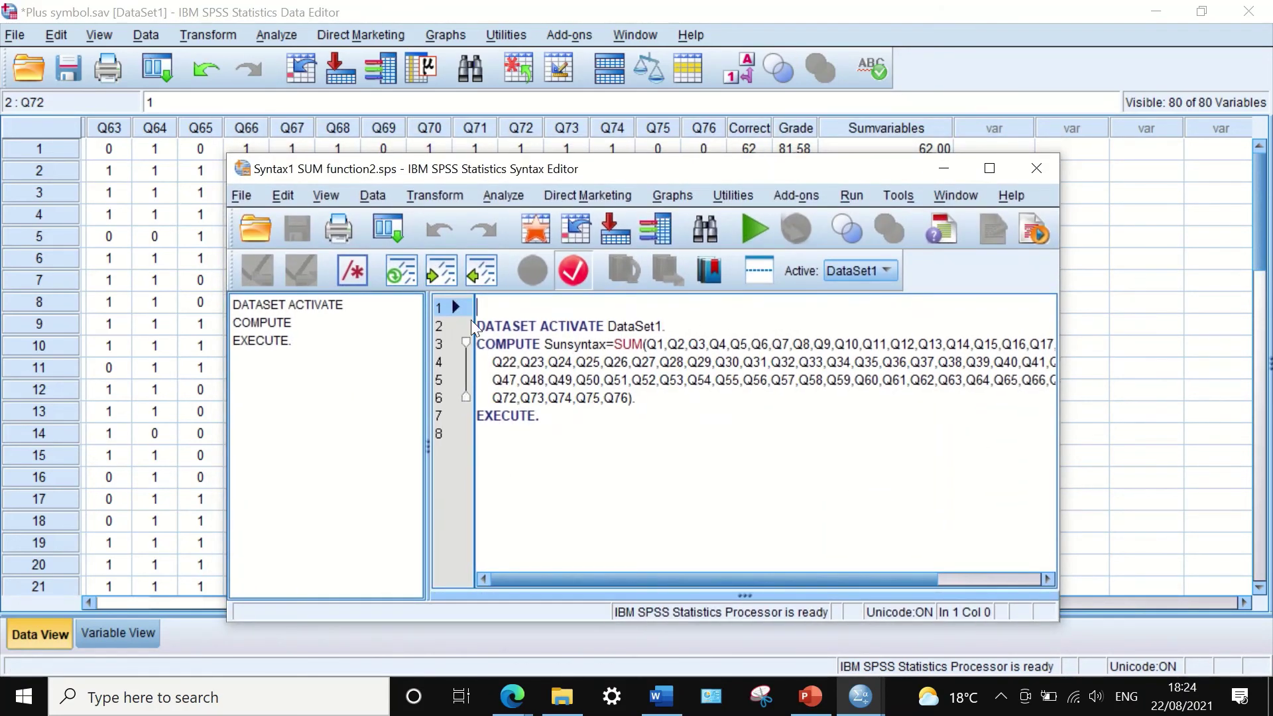
# - Run the whole opened syntax from DATASET ACTIVATE to EXECUTE and minimize the output viewer
pyautogui.moveTo(583, 431); pyautogui.dragTo(477, 327)
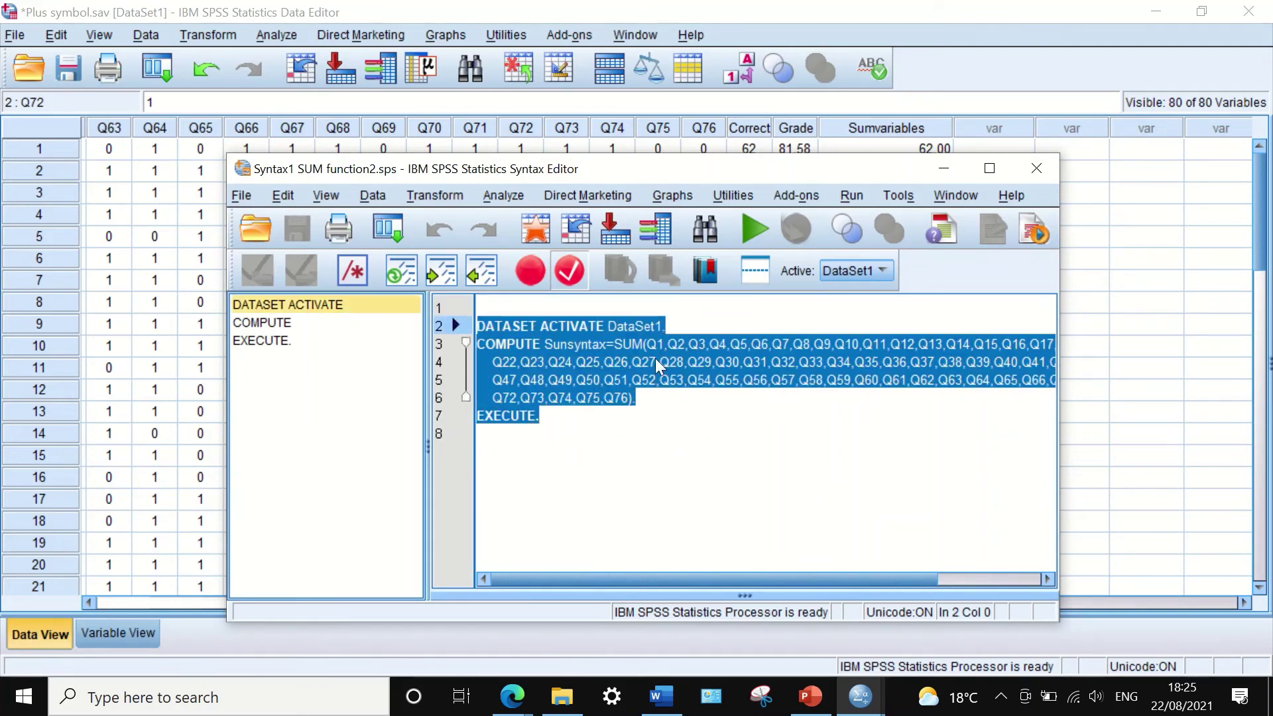
pyautogui.moveTo(701, 173); pyautogui.dragTo(495, 370)
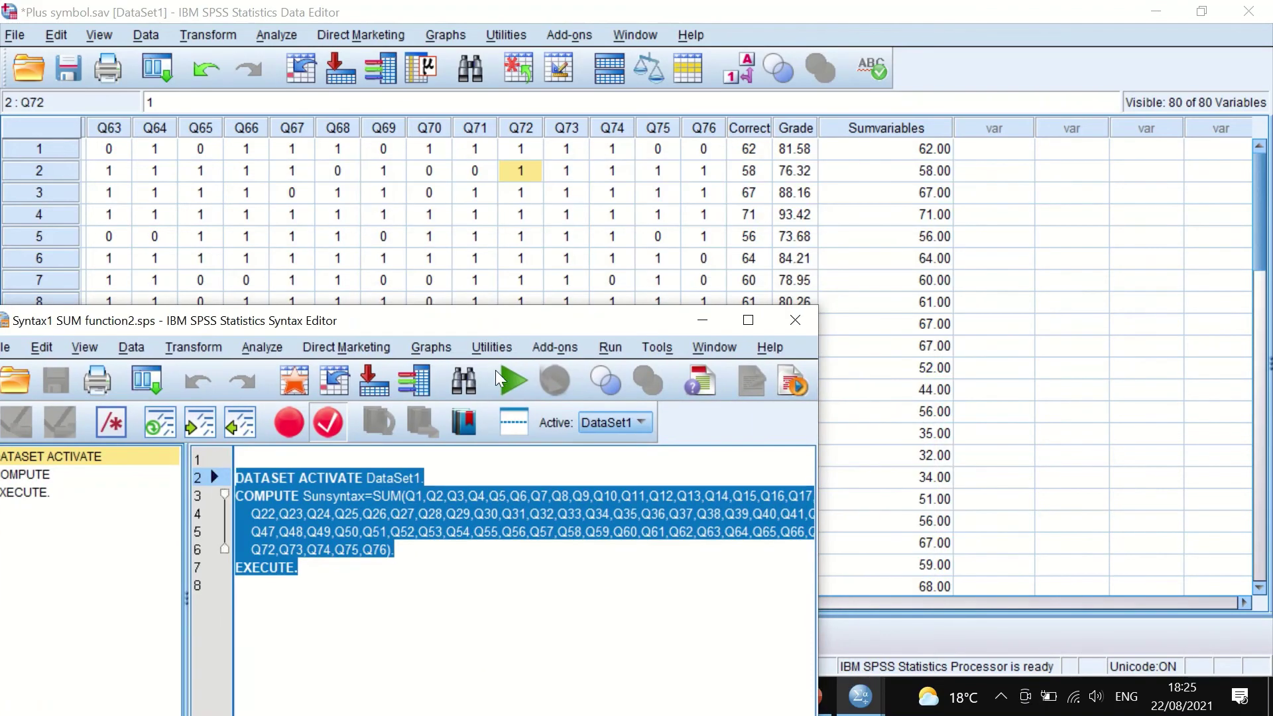
pyautogui.click(503, 380)
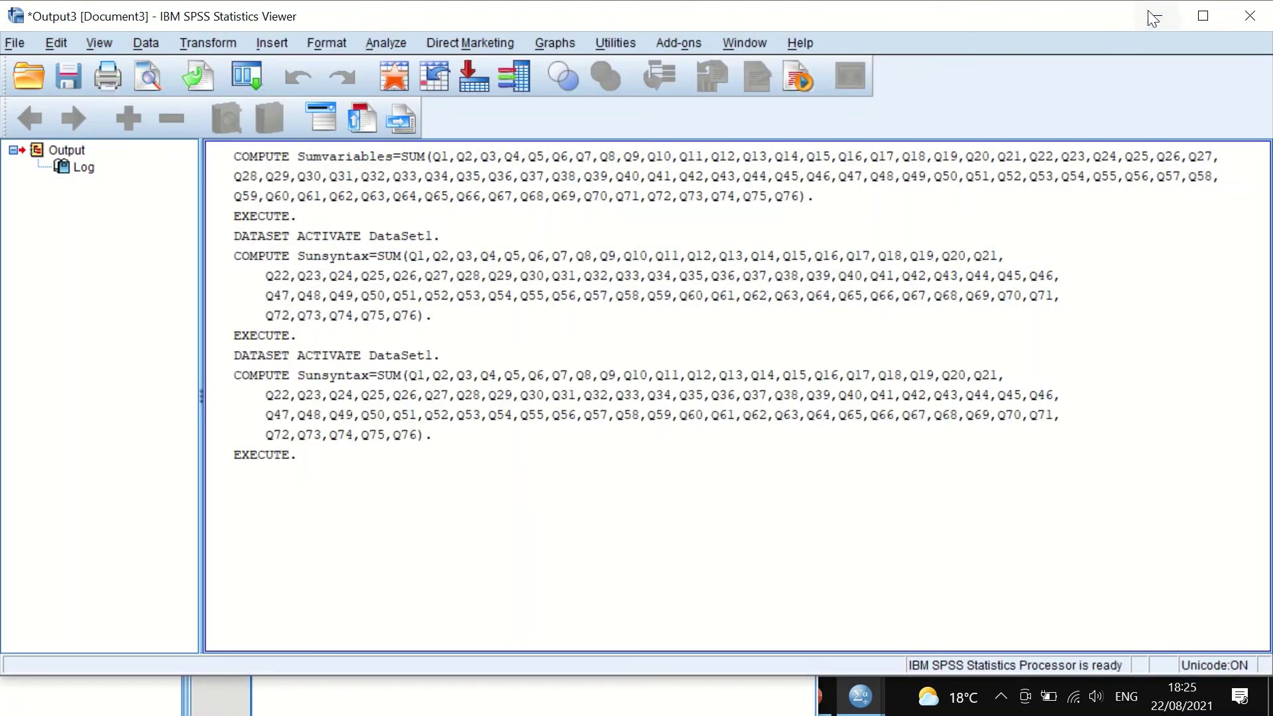
pyautogui.click(1154, 11)
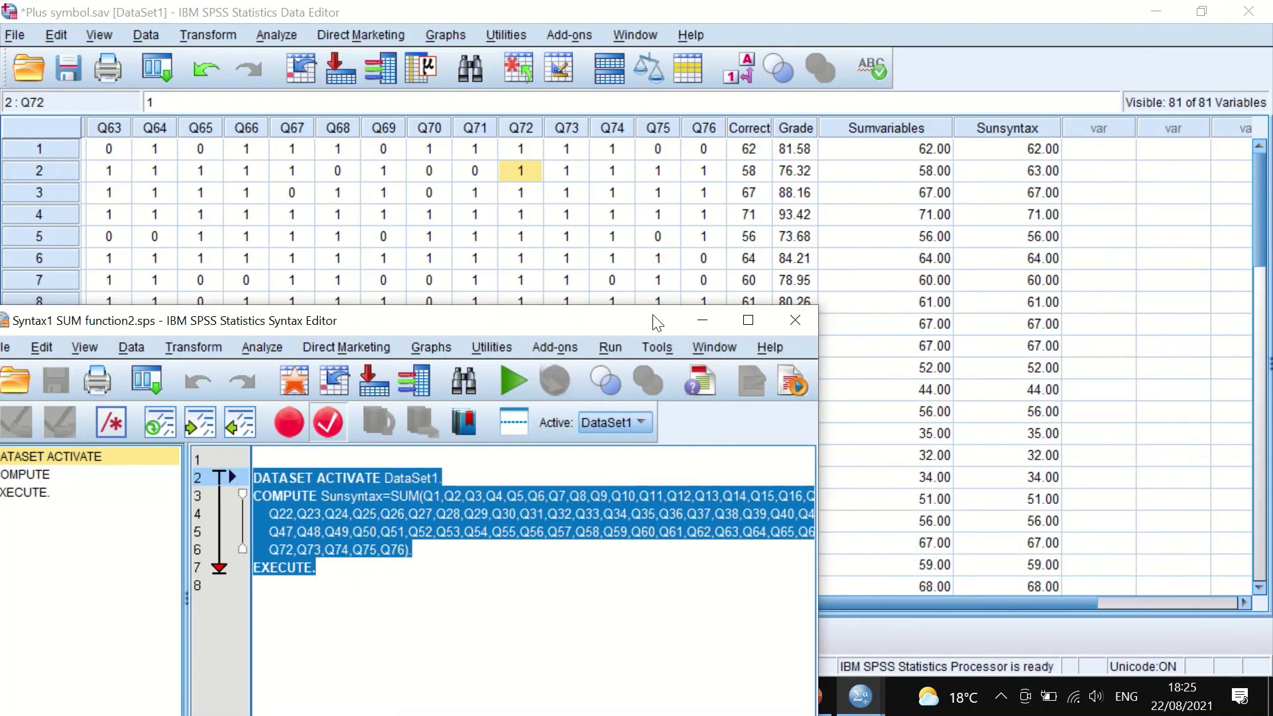
# - Move the Syntax Editor around to compare Sumvariables and Sunsyntax against the syntax commands, and close the editor
pyautogui.moveTo(657, 322); pyautogui.dragTo(567, 428)
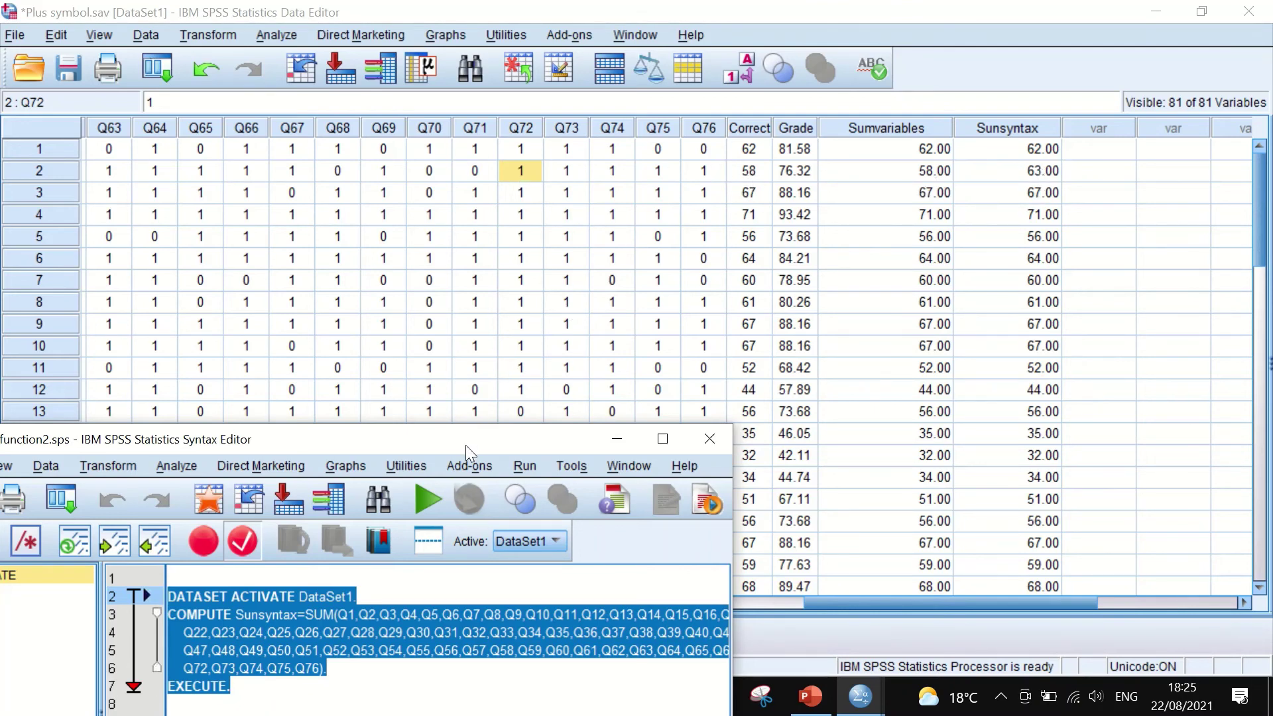
pyautogui.moveTo(465, 444); pyautogui.dragTo(700, 177)
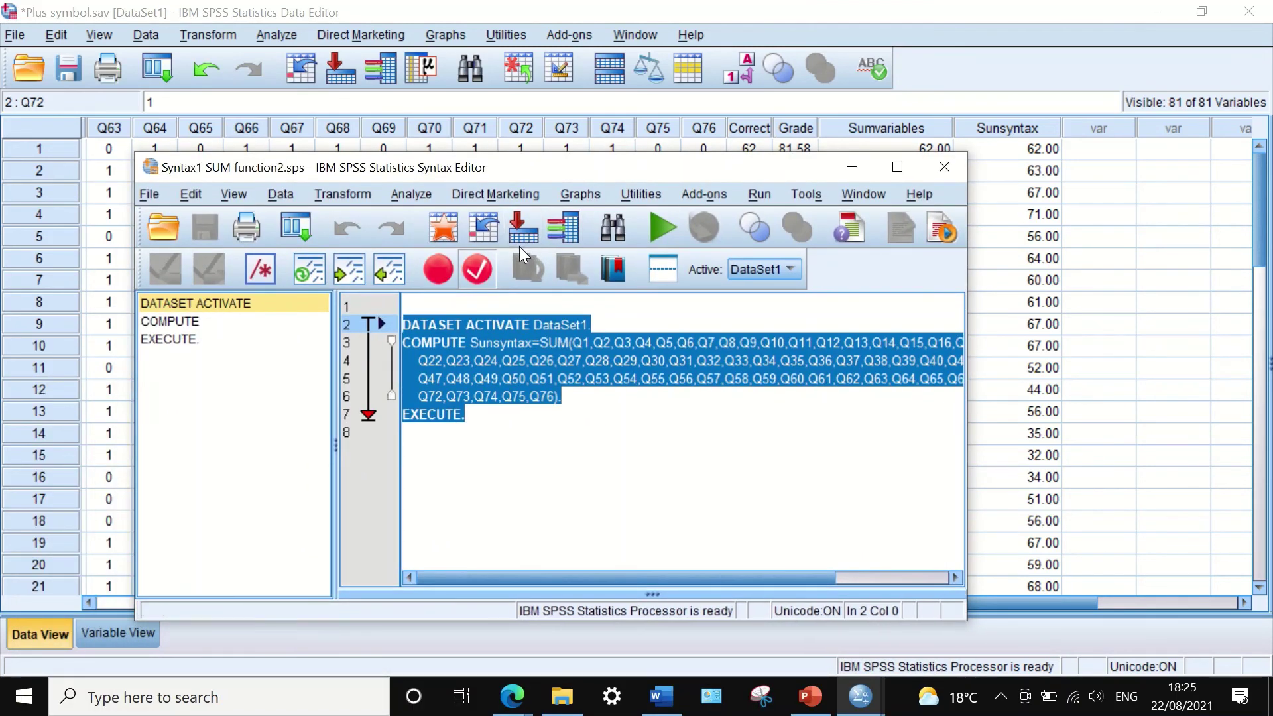
pyautogui.moveTo(746, 167); pyautogui.dragTo(619, 231)
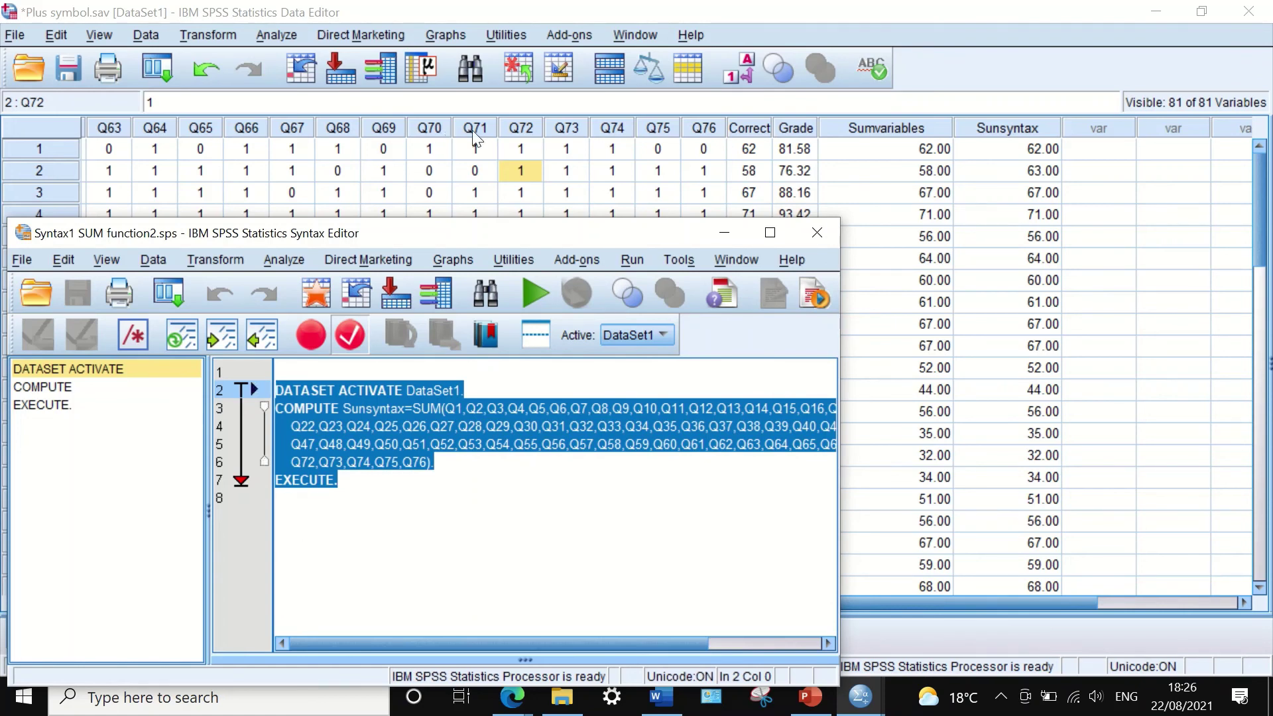
pyautogui.moveTo(443, 239); pyautogui.dragTo(506, 238)
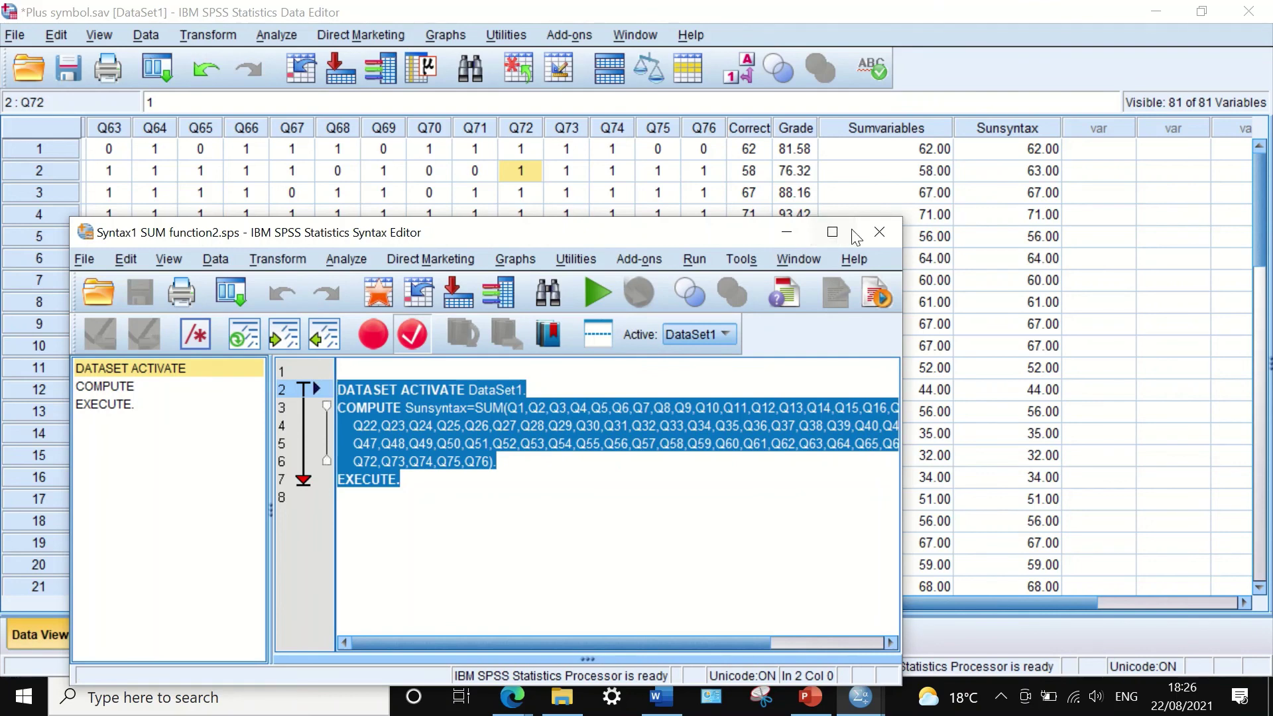
pyautogui.click(877, 232)
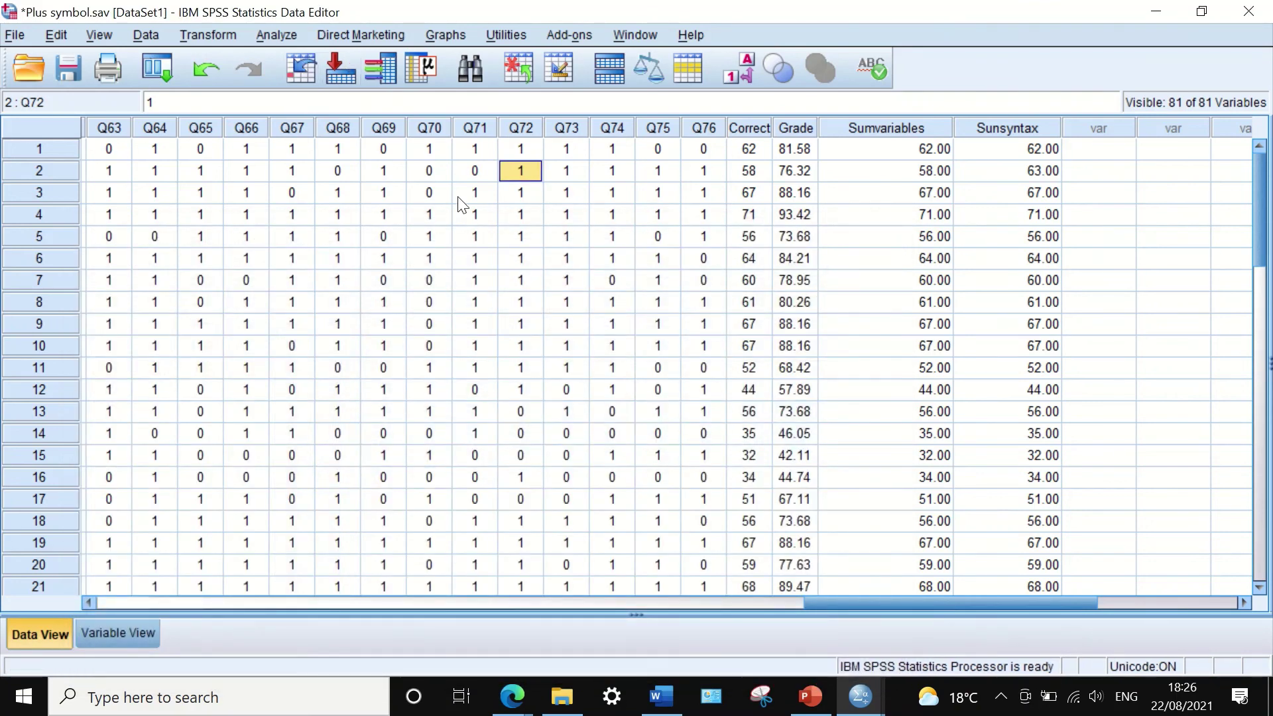
# - Reopen Compute Variable and try to paste the Sunsyntax SUM command as syntax, declining to change the existing variable
pyautogui.moveTo(922, 604); pyautogui.dragTo(55, 571)
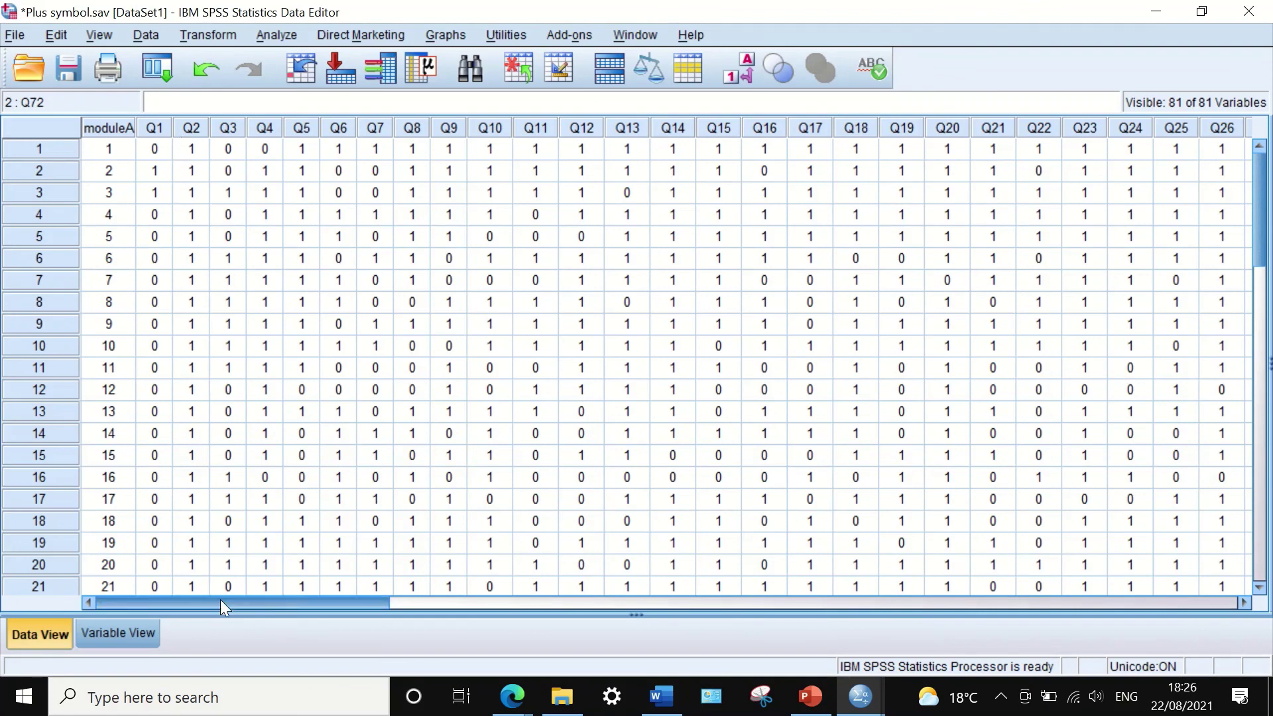
pyautogui.moveTo(220, 599); pyautogui.dragTo(915, 531)
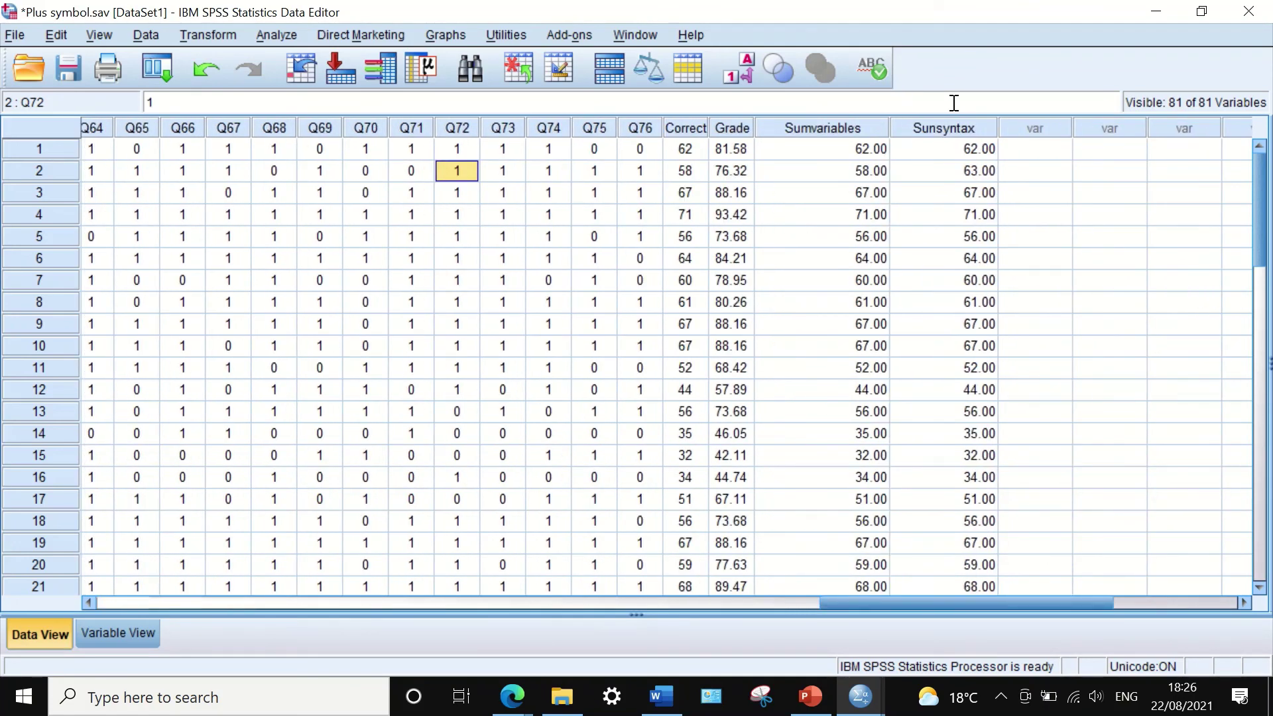
pyautogui.click(213, 35)
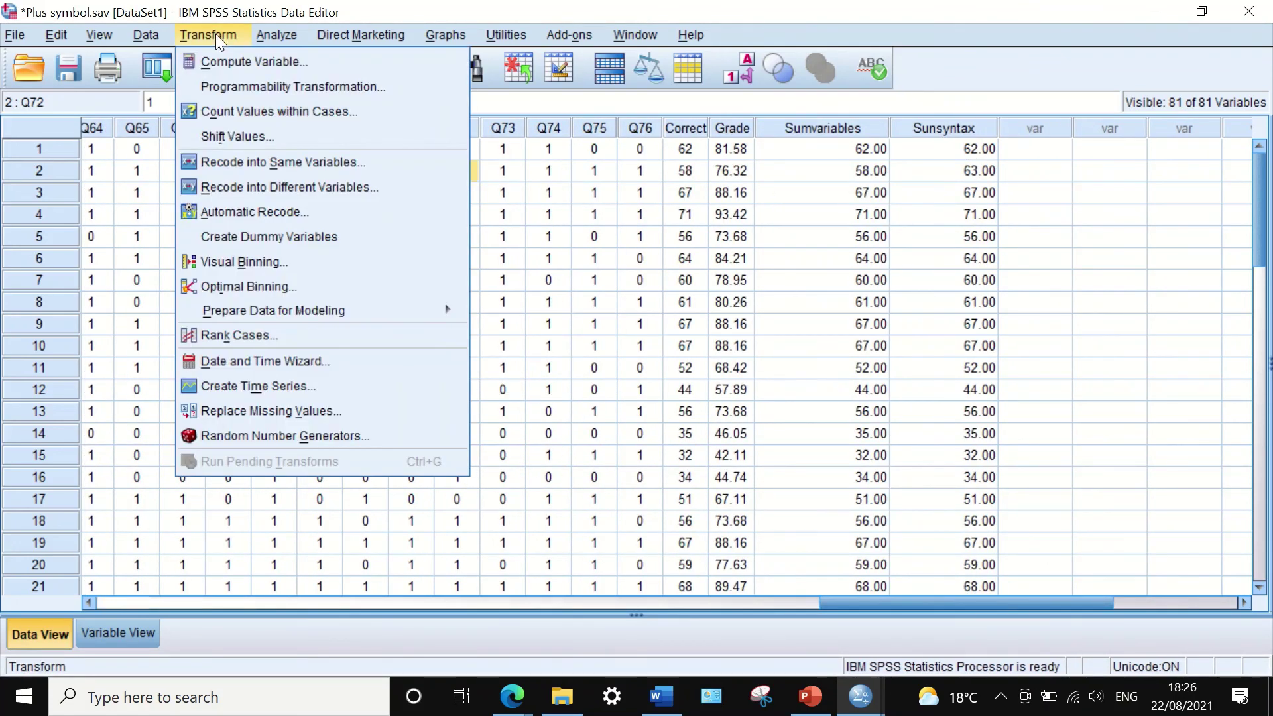
pyautogui.click(224, 62)
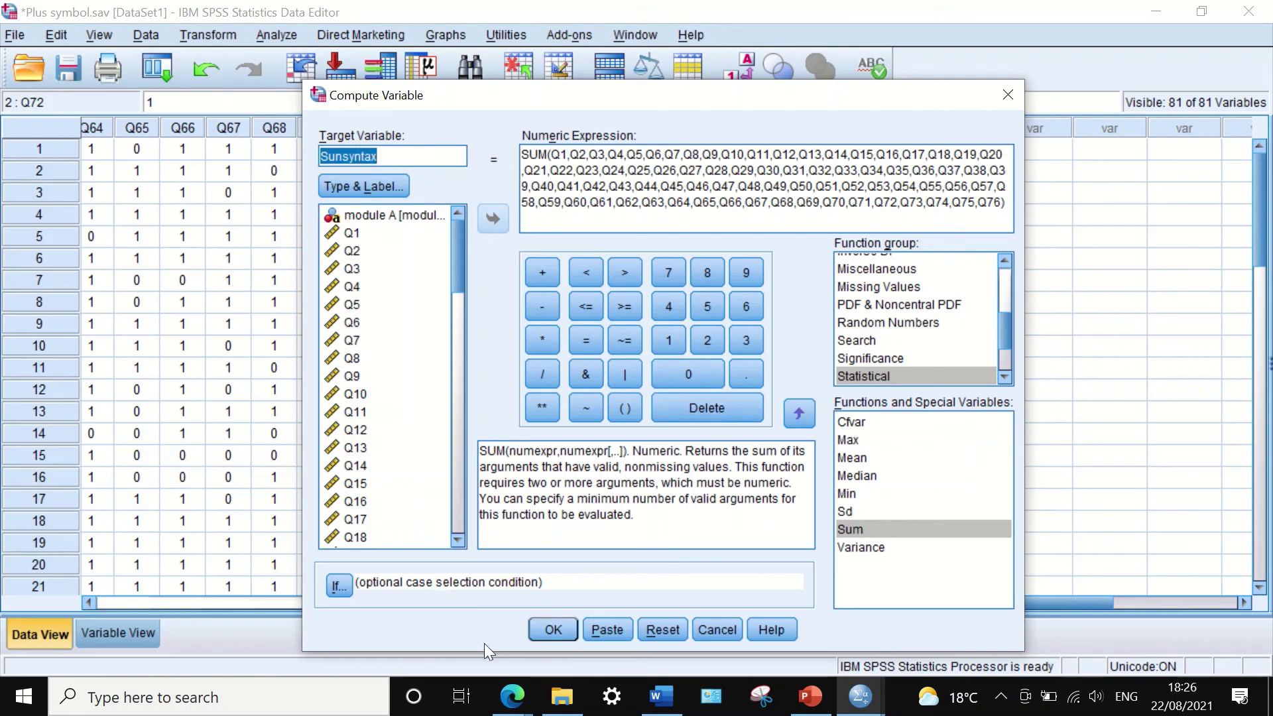
pyautogui.click(602, 630)
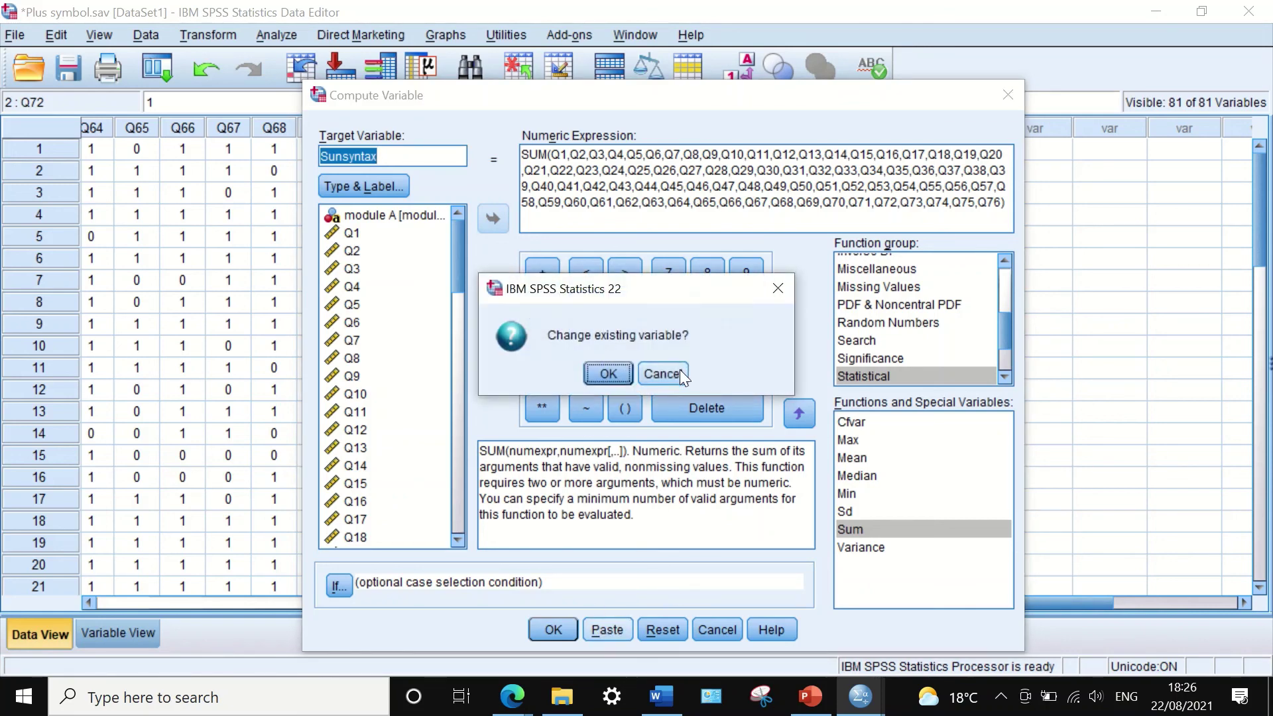
pyautogui.click(681, 374)
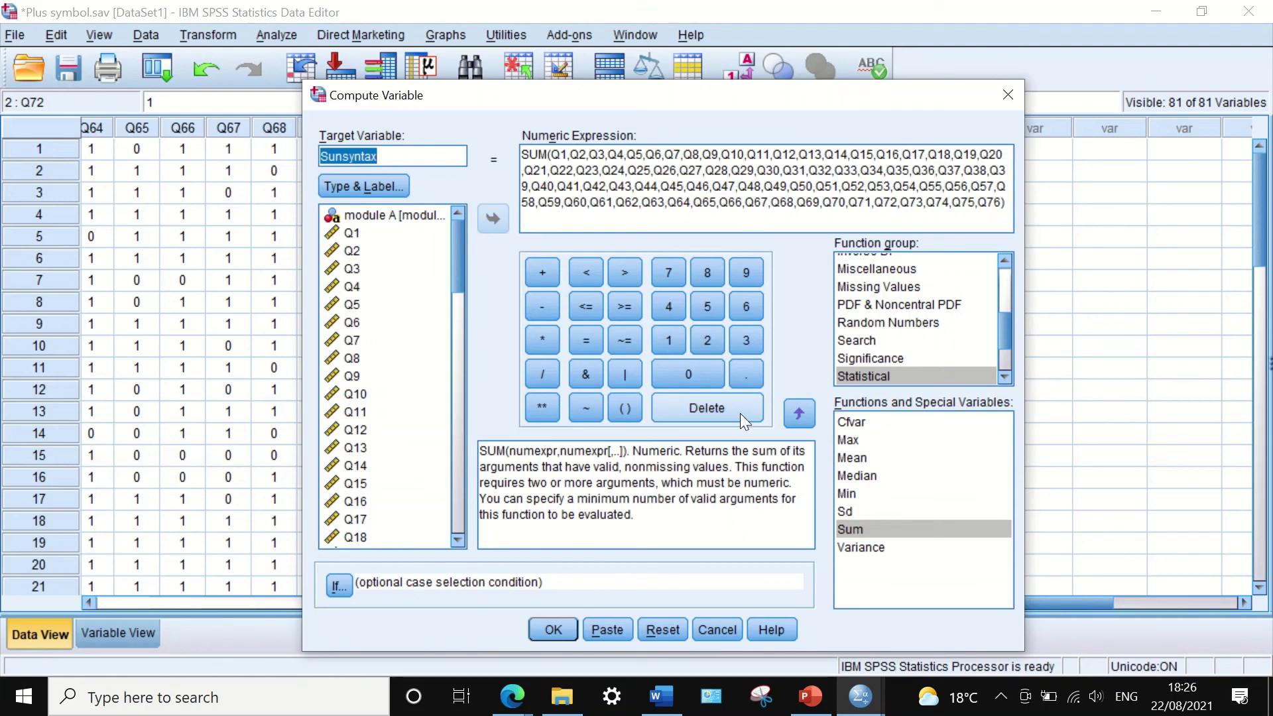